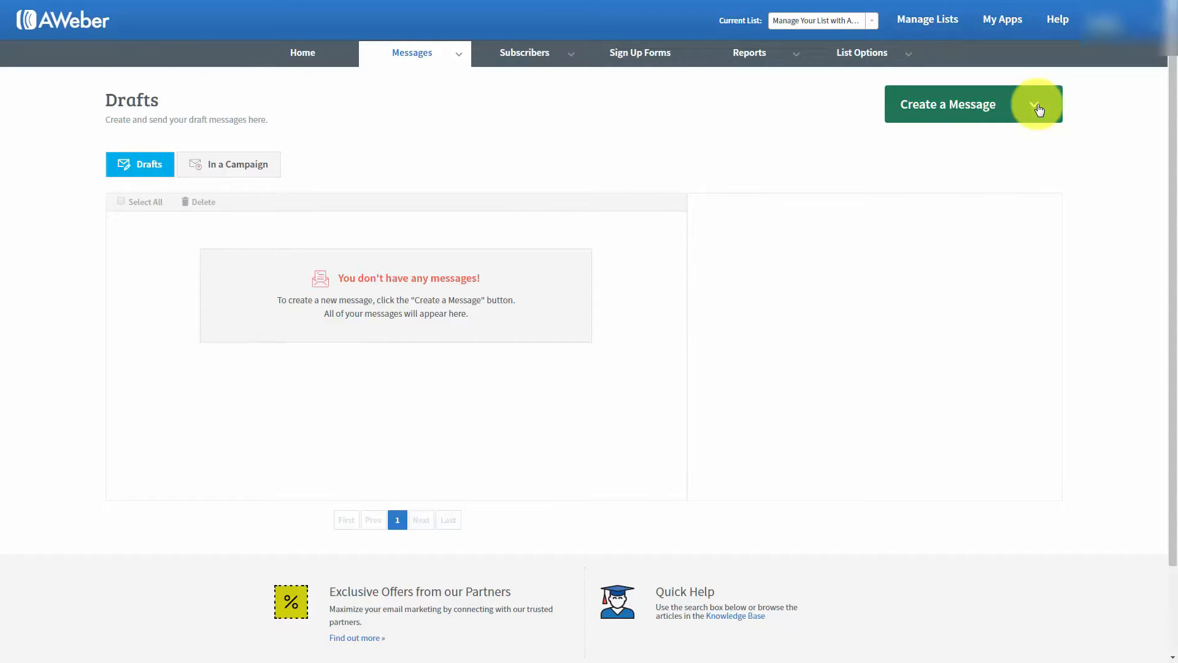
Create a new message with the Drag & Drop Email Builder
{"action": "left_click", "coordinate": [1037, 107]}
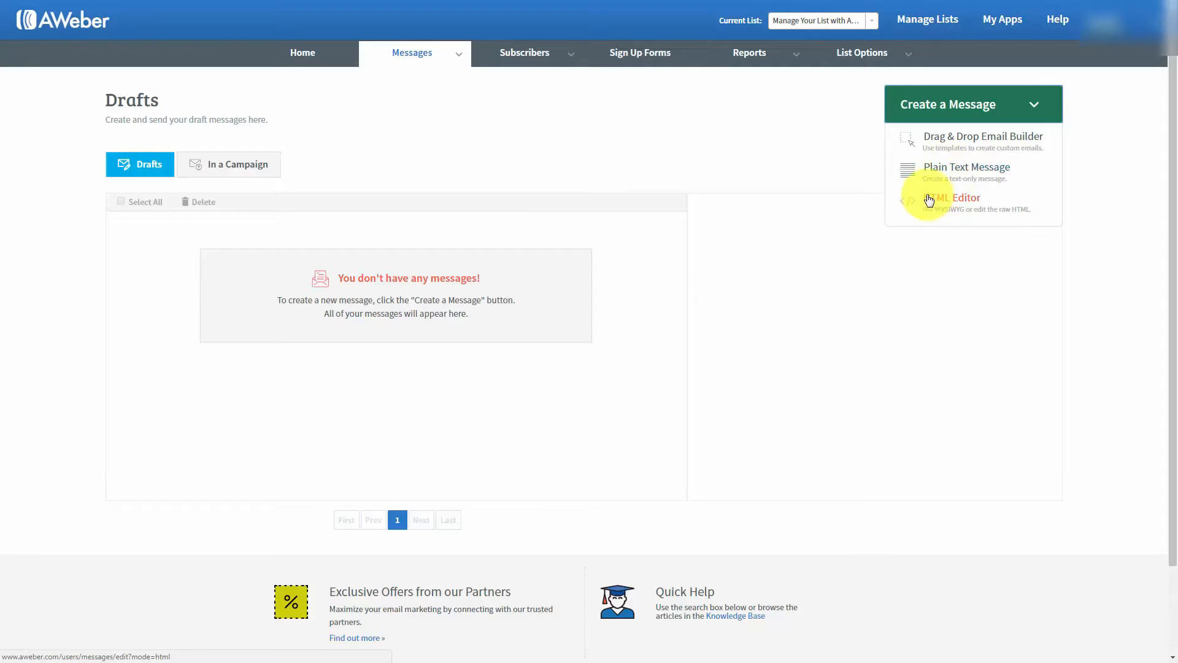
{"action": "left_click", "coordinate": [954, 140]}
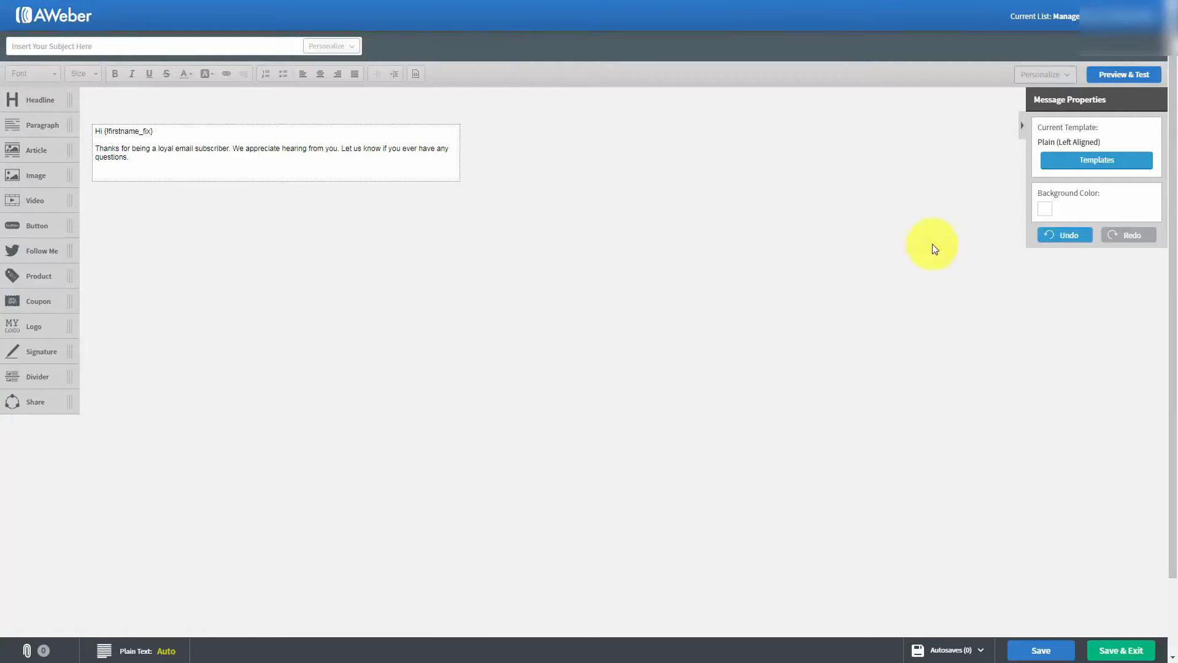
Browse the gallery of email templates available for the message
{"action": "left_click", "coordinate": [1086, 162]}
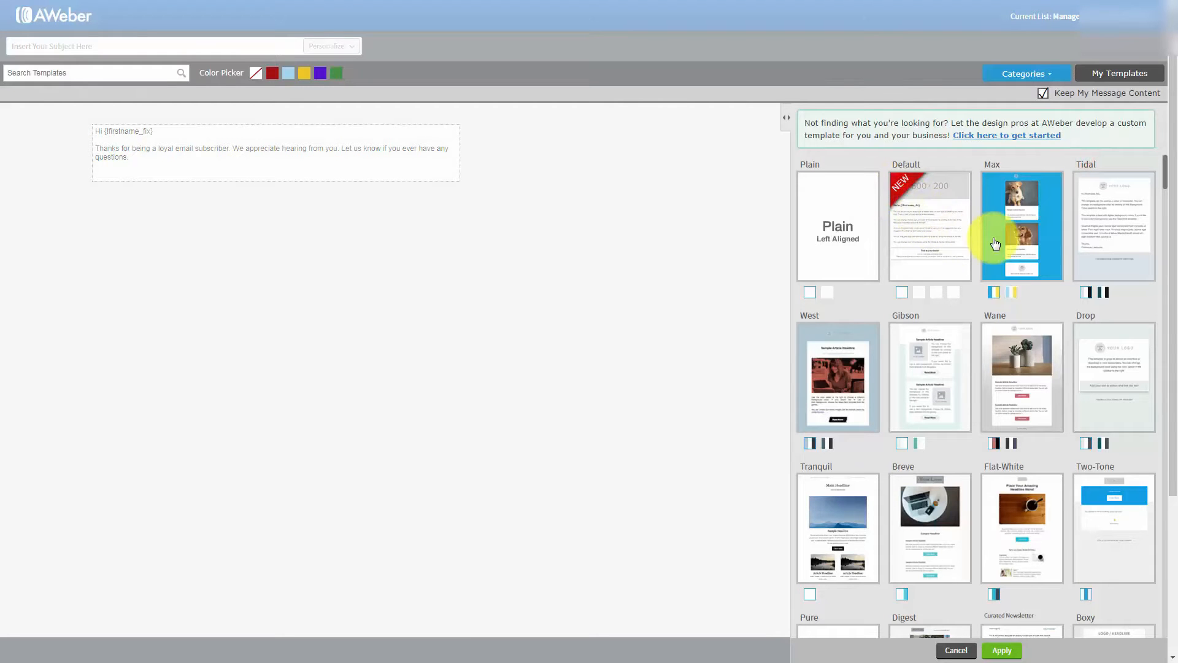
{"action": "scroll", "coordinate": [987, 248], "scroll_direction": "down", "scroll_amount": 3}
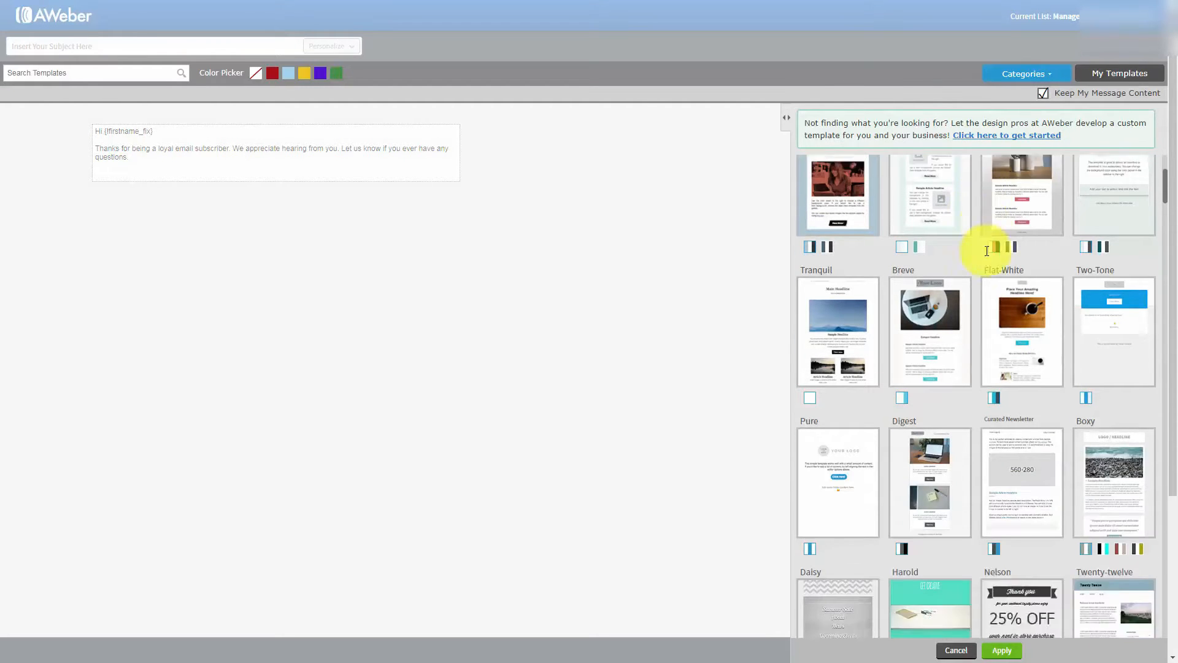
{"action": "scroll", "coordinate": [987, 251], "scroll_direction": "down", "scroll_amount": 5}
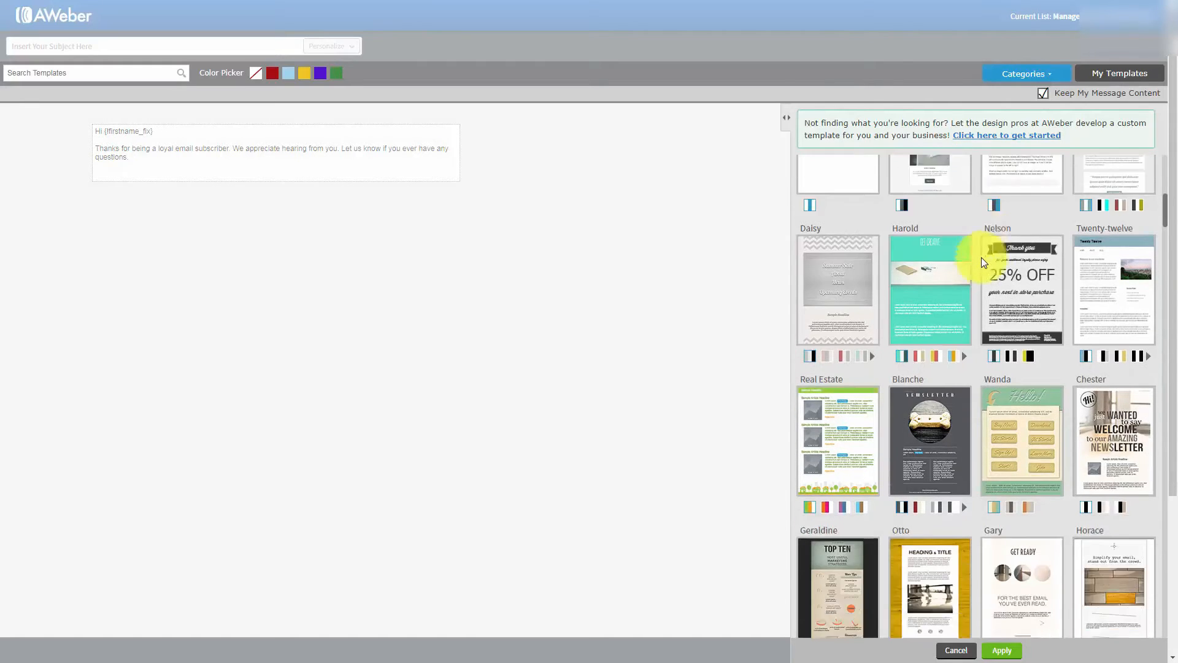
{"action": "scroll", "coordinate": [981, 257], "scroll_direction": "down", "scroll_amount": 3}
{"action": "left_click_drag", "start_coordinate": [1166, 221], "coordinate": [1165, 162]}
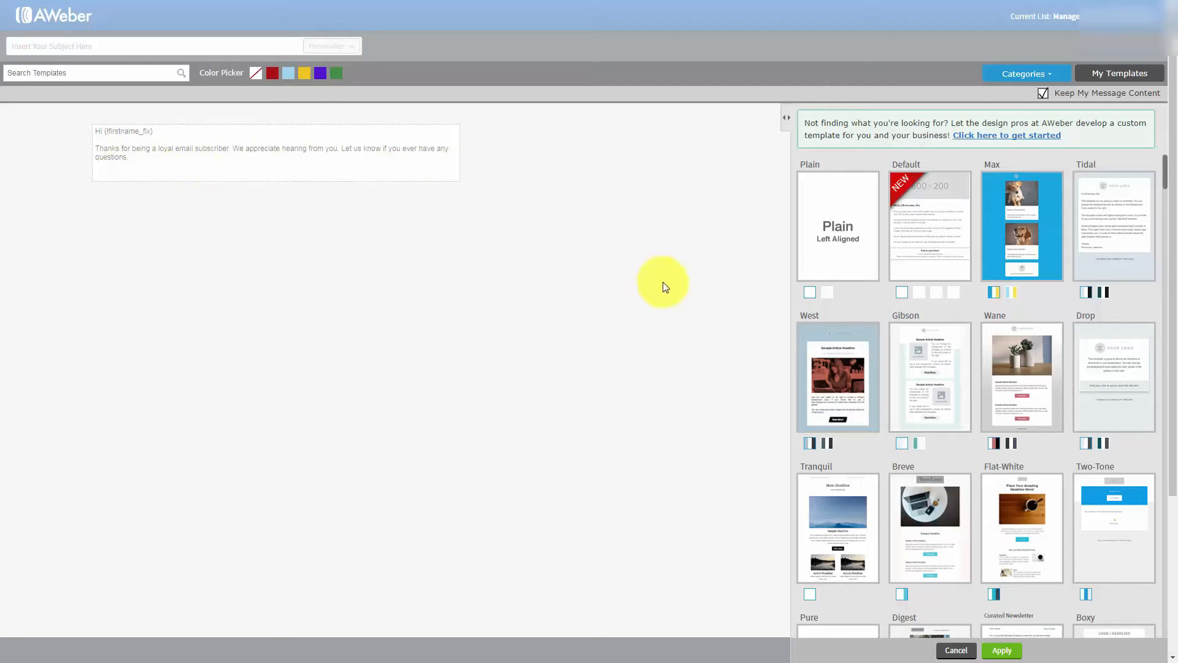
Preview the Center Aligned variant of the Plain template and switch back to the Left Aligned variant
{"action": "left_click", "coordinate": [828, 293]}
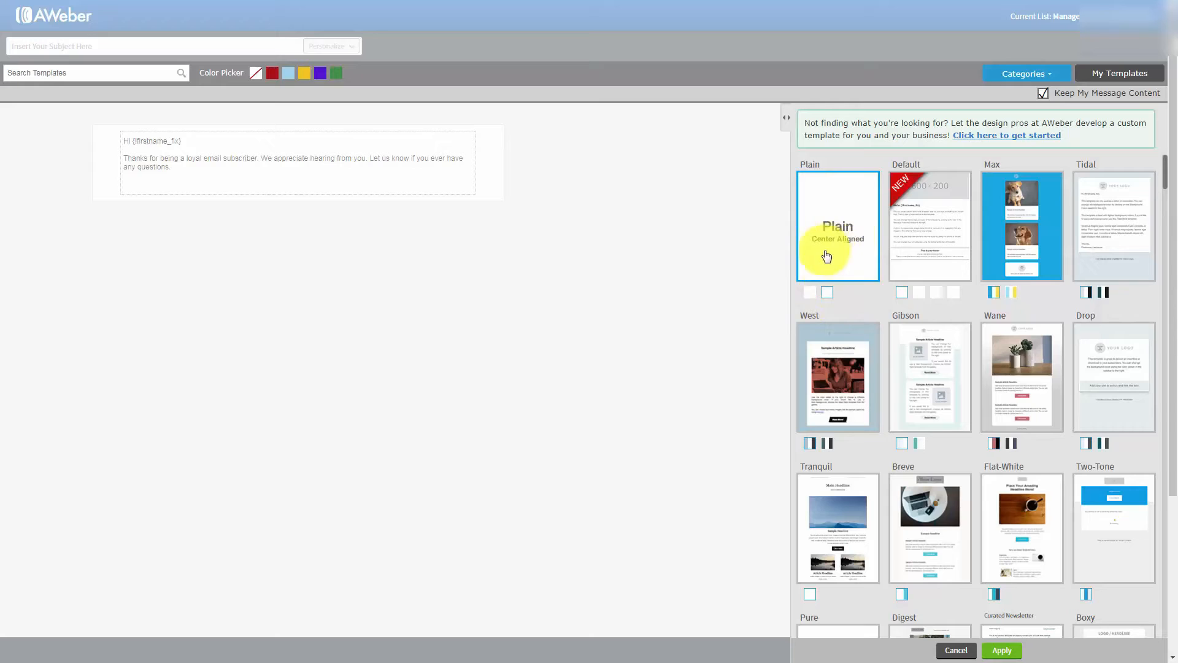
{"action": "left_click", "coordinate": [810, 295]}
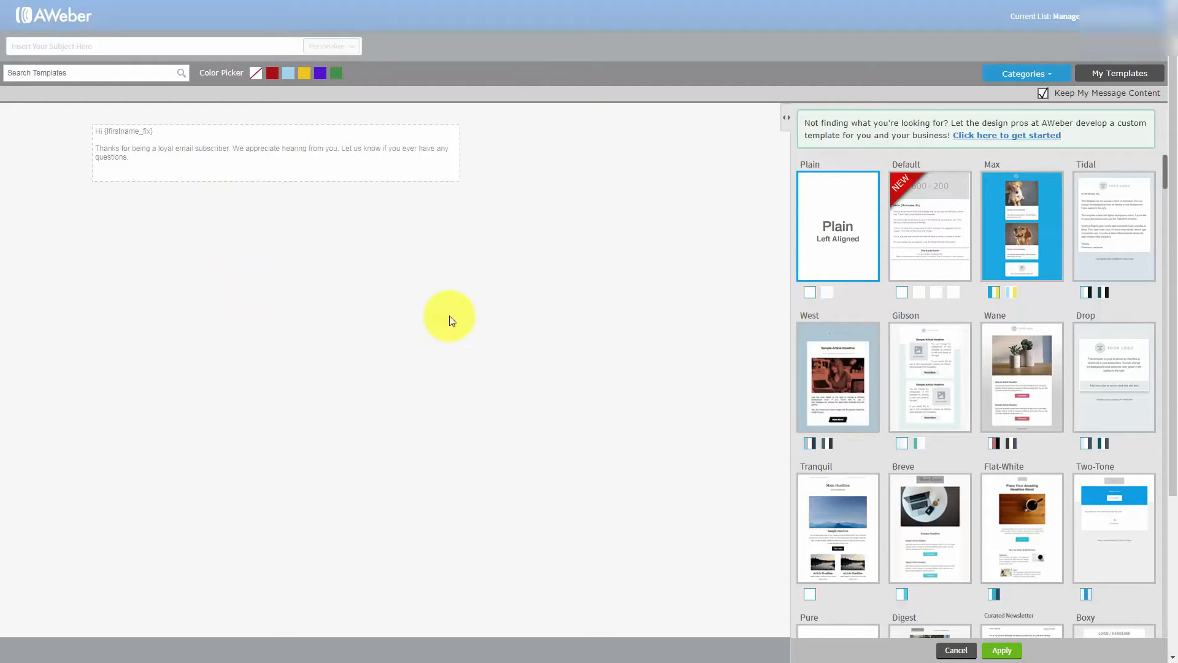
{"action": "left_click", "coordinate": [399, 272]}
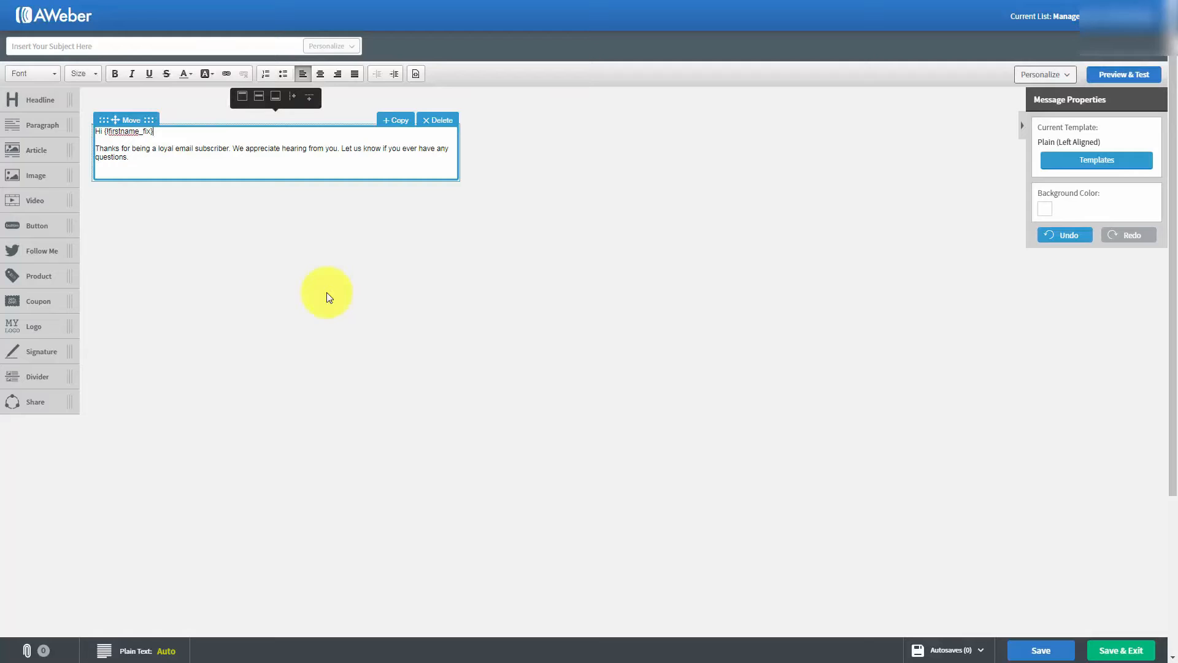
Add blank lines below the greeting in the message body and paste the copied home business article there
{"action": "left_click", "coordinate": [170, 128]}
{"action": "key", "text": "Return"}
{"action": "key", "text": "Return"}
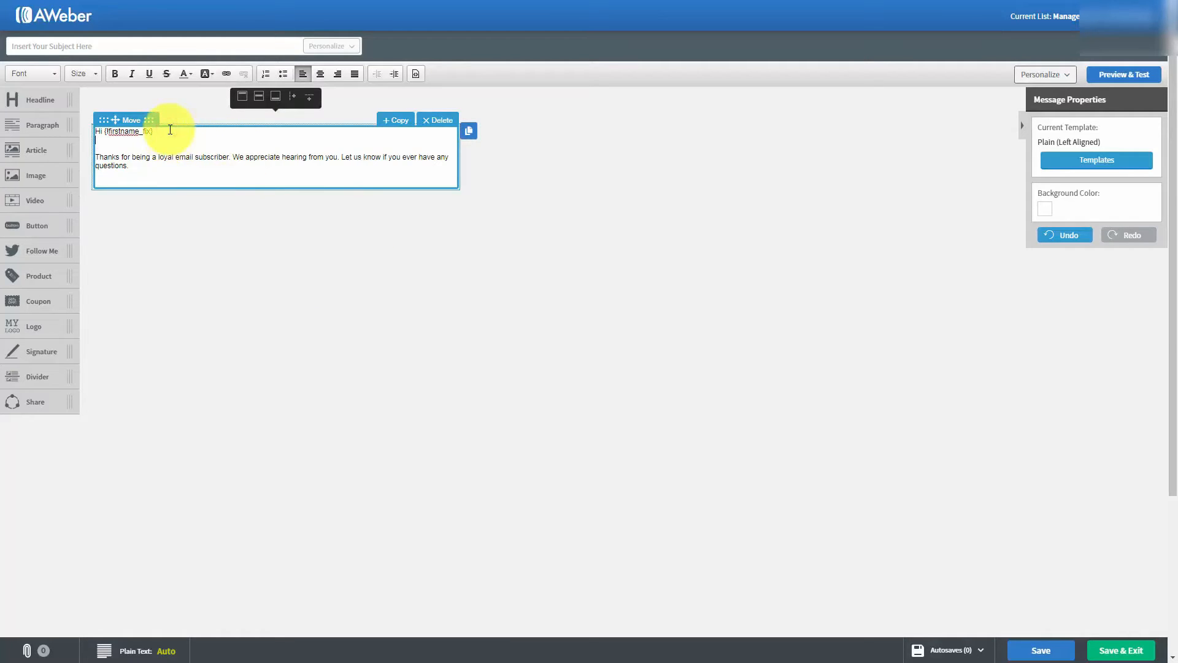
{"action": "key", "text": "Return"}
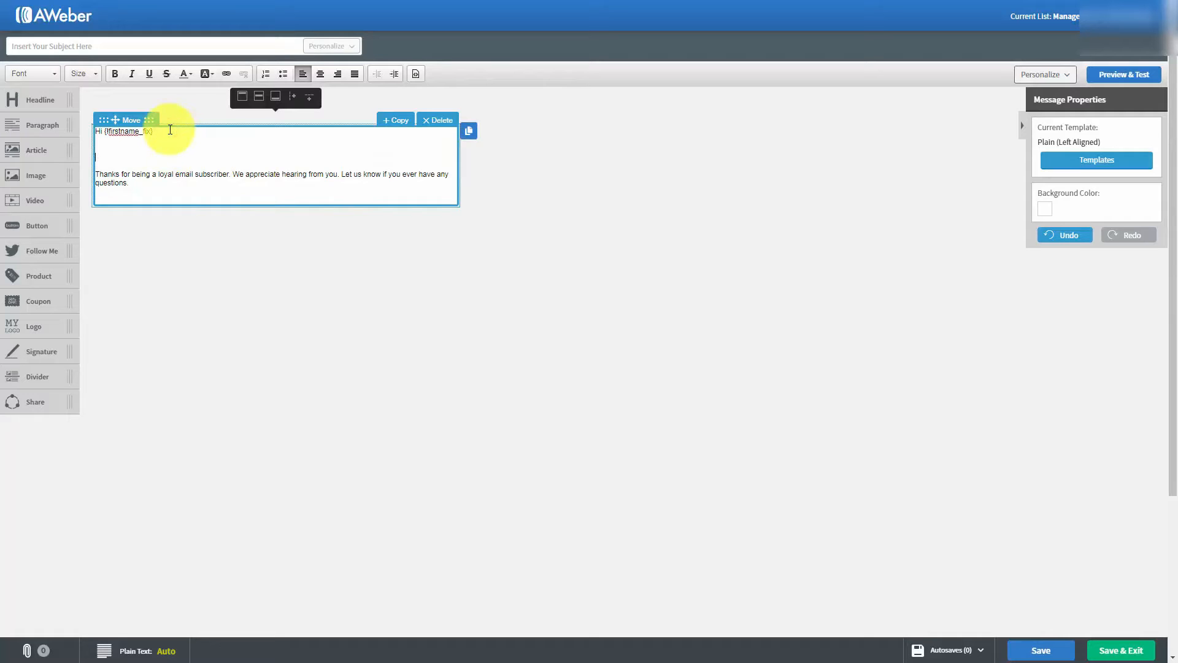
{"action": "key", "text": "ctrl+v"}
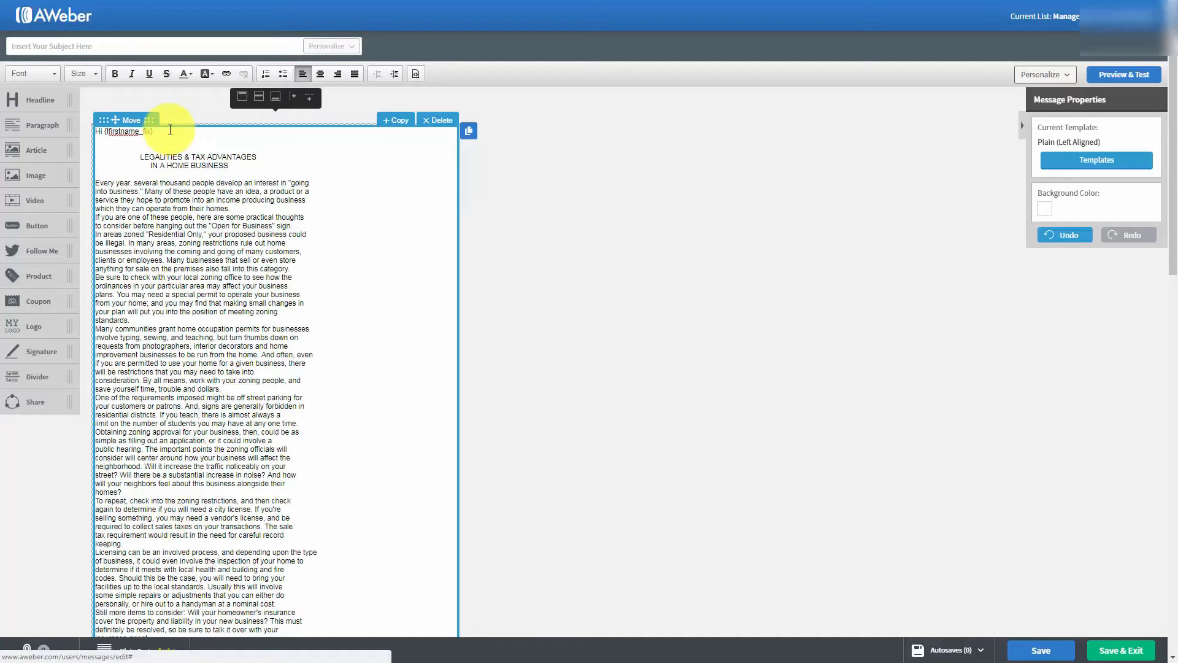
Delete the heading "LEGALITIES & TAX ADVANTAGES IN A HOME BUSINESS" above the article's first paragraph and undo the excess deletion
{"action": "scroll", "coordinate": [245, 232], "scroll_direction": "down", "scroll_amount": 1}
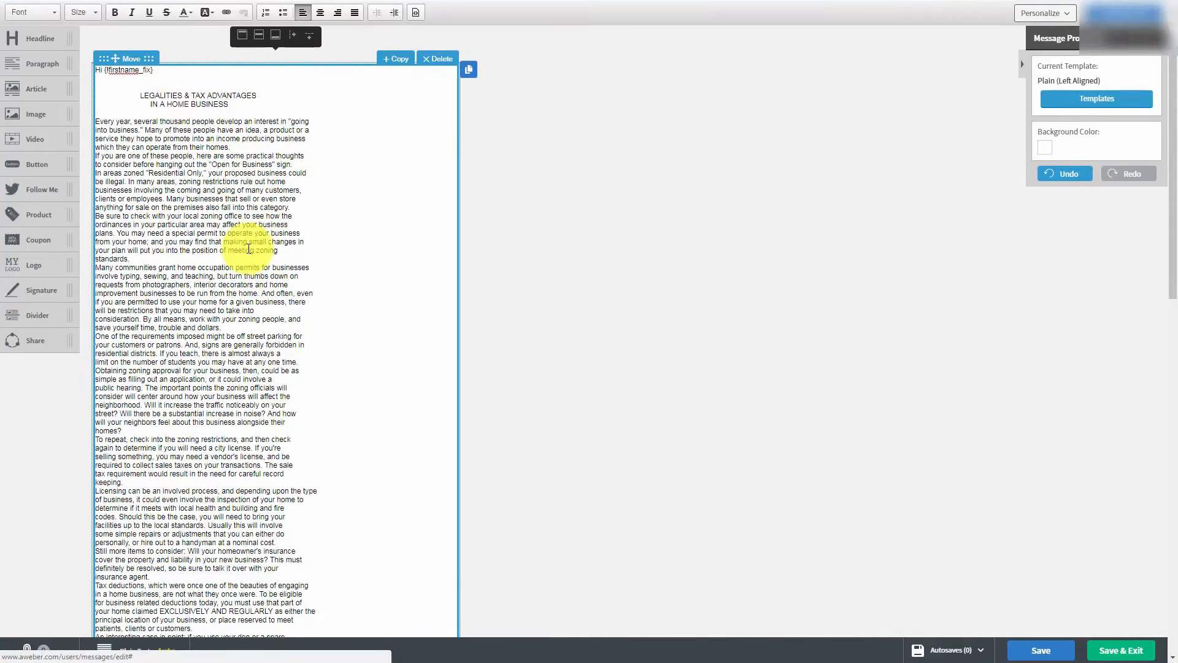
{"action": "scroll", "coordinate": [245, 274], "scroll_direction": "up", "scroll_amount": 1}
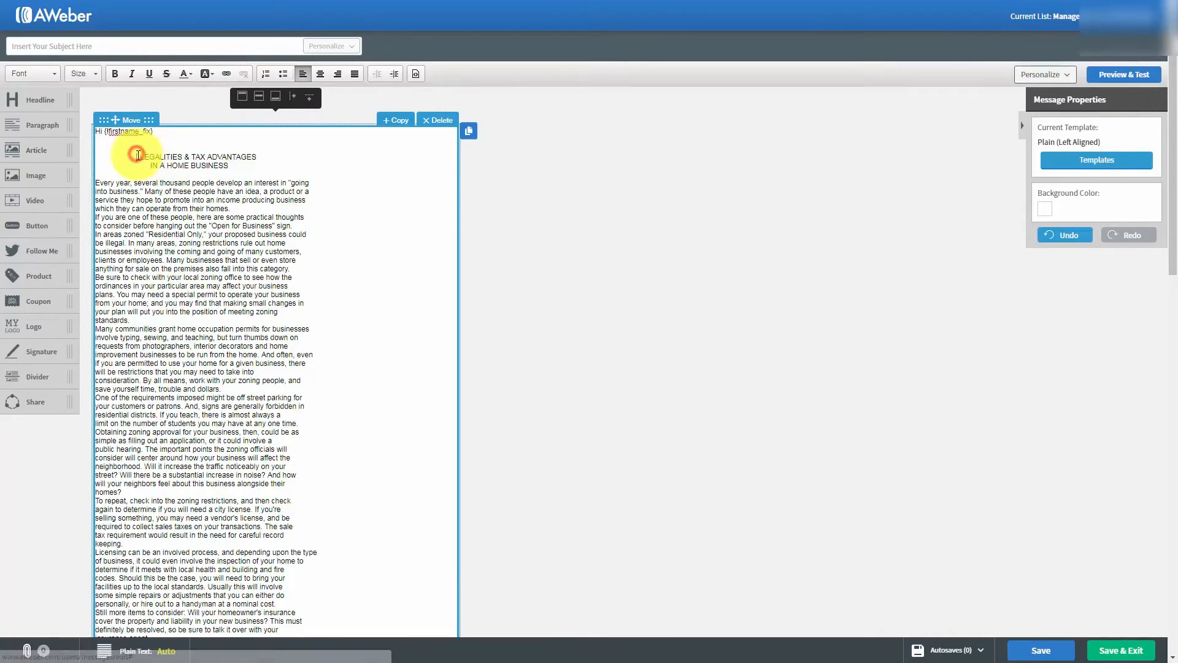
{"action": "left_click_drag", "start_coordinate": [138, 154], "coordinate": [243, 167]}
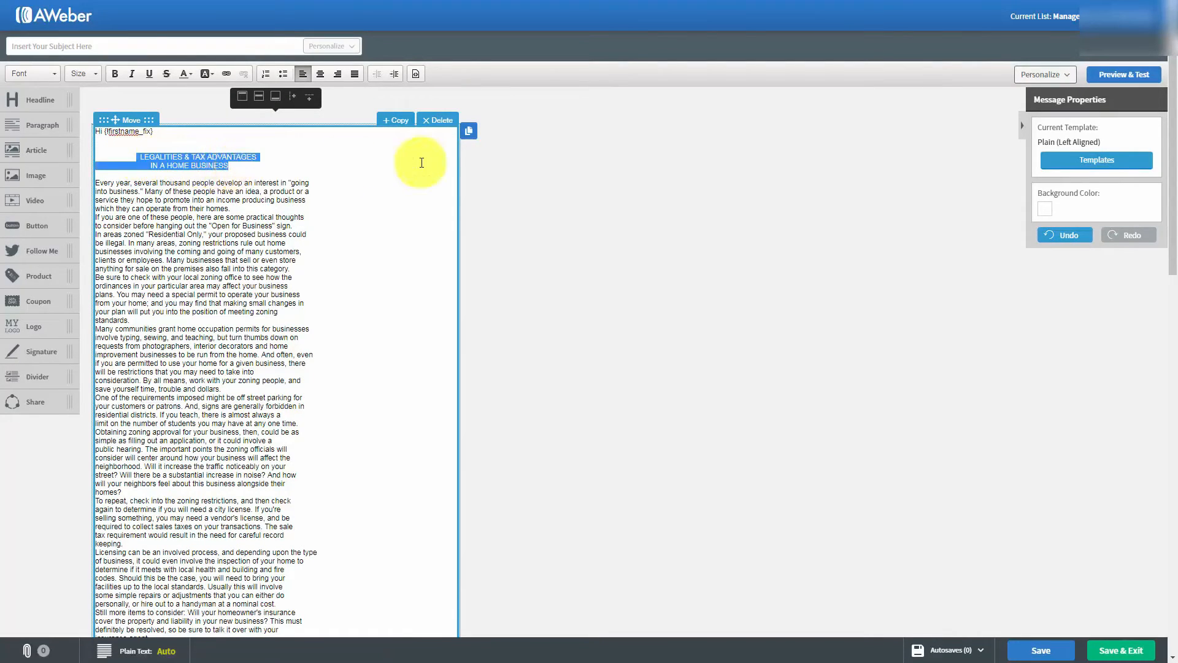
{"action": "key", "text": "Delete"}
{"action": "key", "text": "Delete"}
{"action": "key", "text": "Delete"}
{"action": "key", "text": "Delete"}
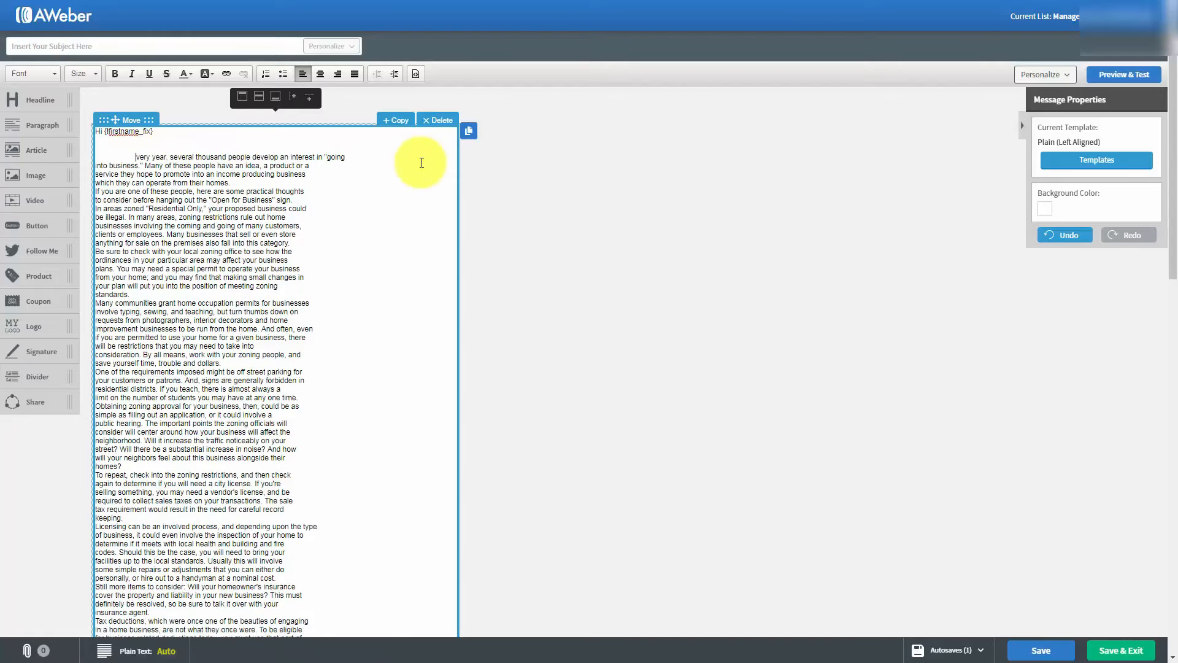
{"action": "key", "text": "ctrl+z"}
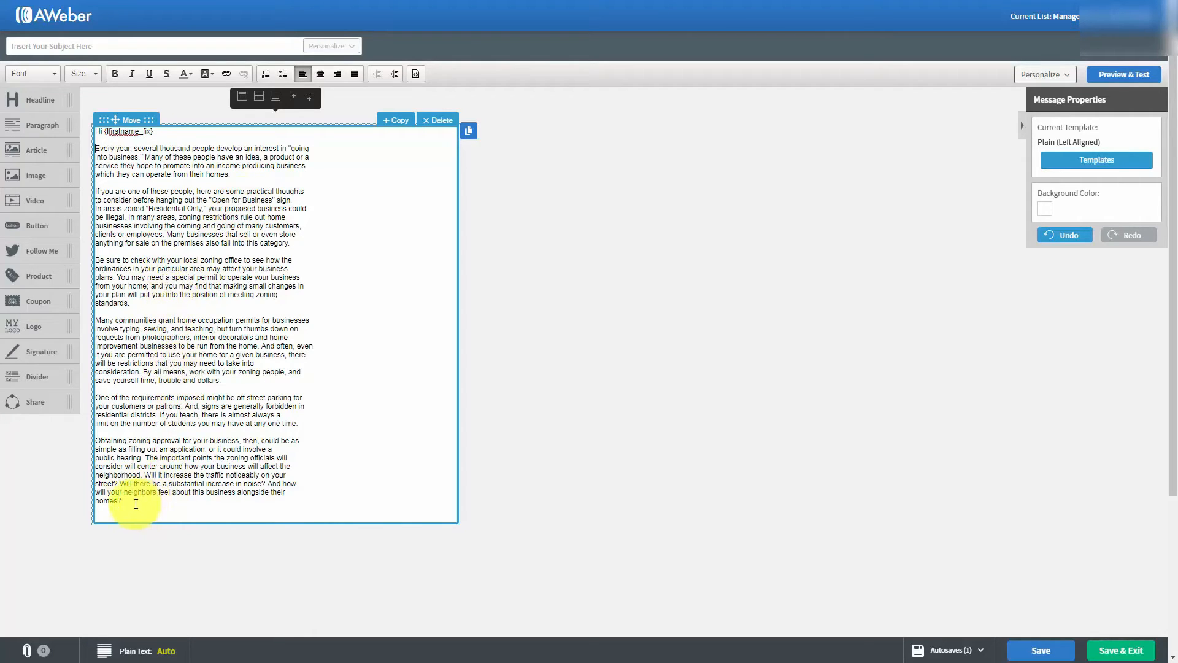
Set the font size of the entire message text, including the greeting, to 18
{"action": "left_click_drag", "start_coordinate": [135, 505], "coordinate": [70, 128]}
{"action": "left_click", "coordinate": [86, 73]}
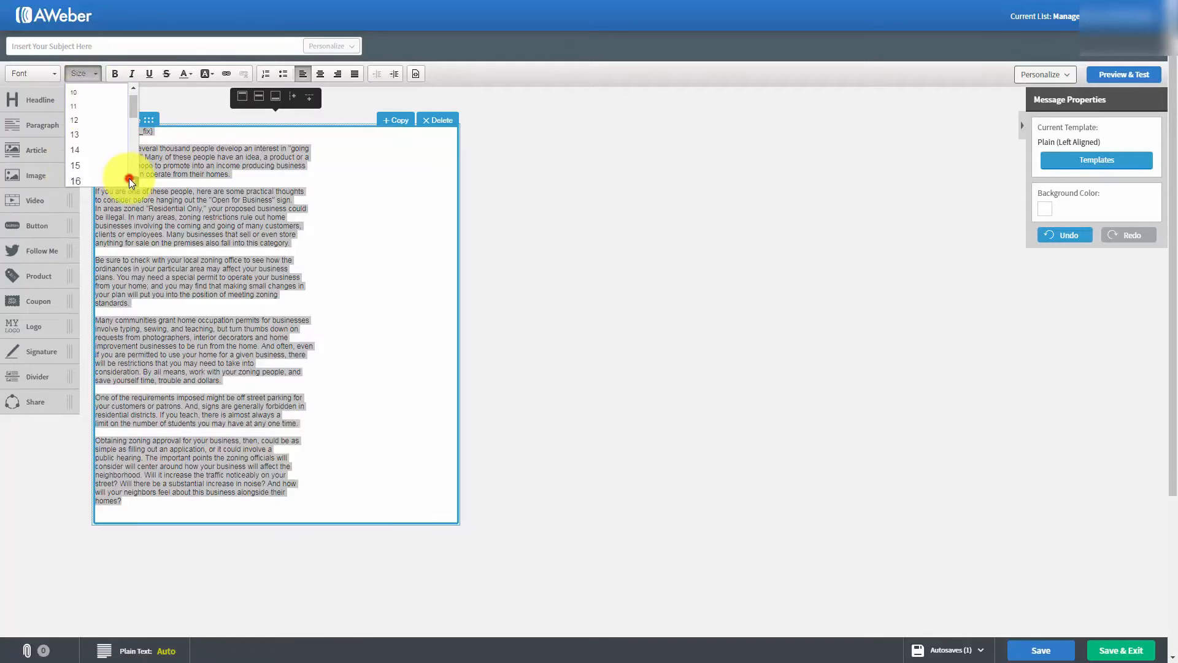
{"action": "left_click", "coordinate": [128, 180]}
{"action": "left_click", "coordinate": [78, 139]}
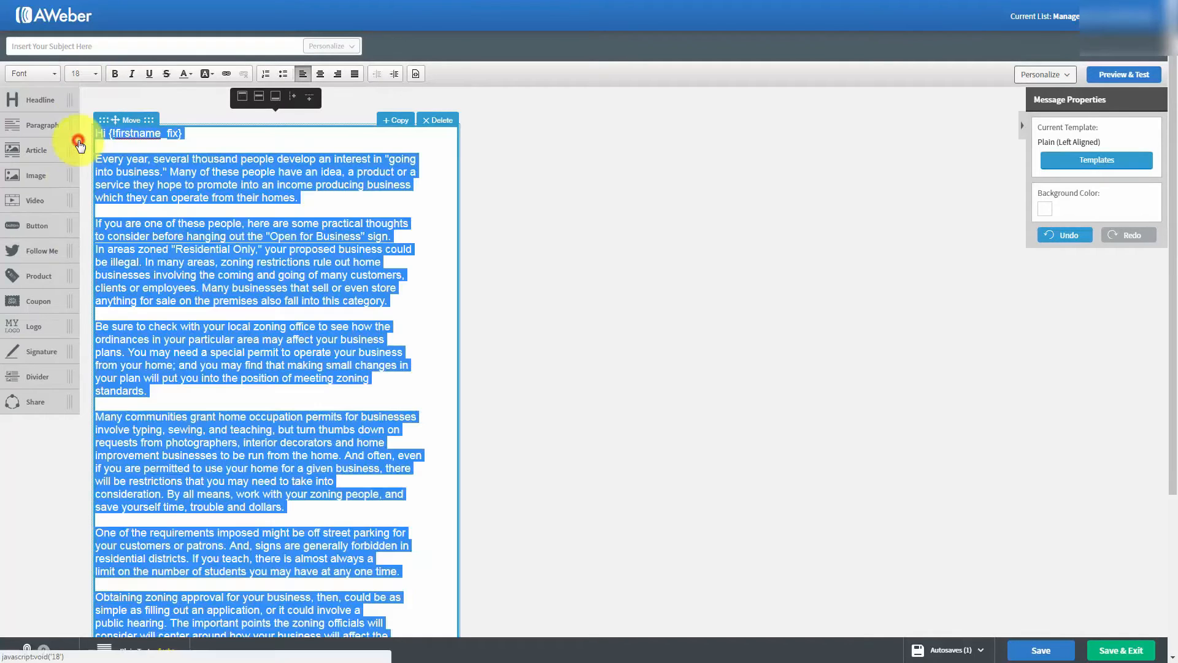
{"action": "left_click", "coordinate": [232, 265]}
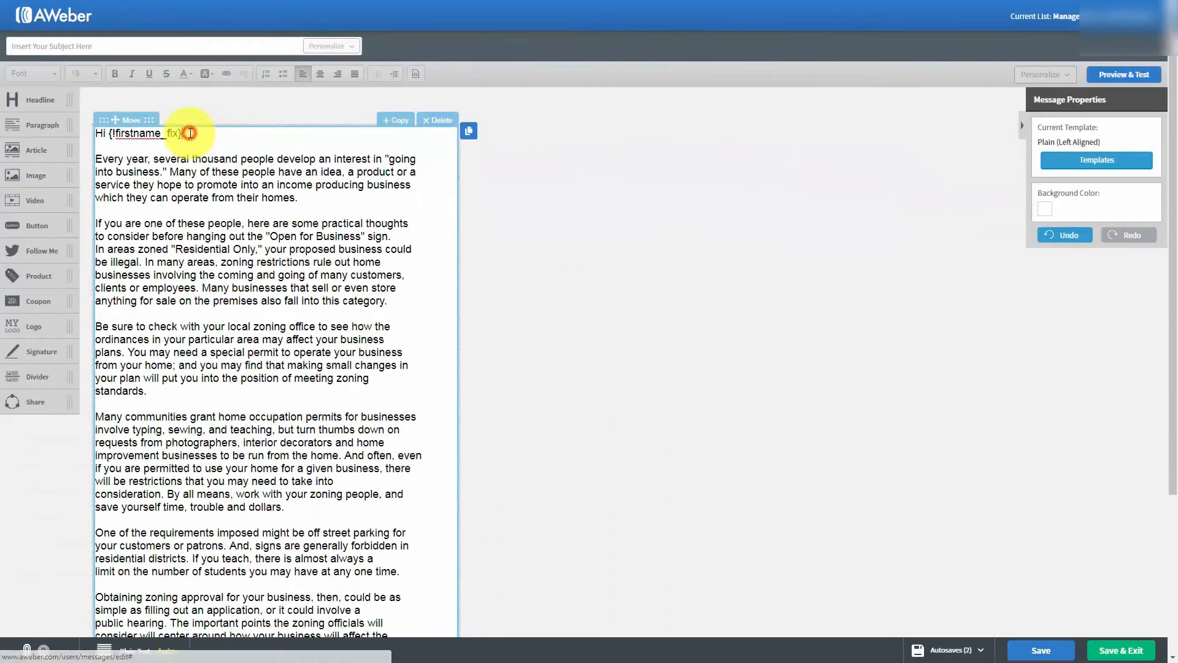
Insert the subscriber's Full Name personalization field {!name_fix} on a new line below the greeting
{"action": "left_click", "coordinate": [190, 133]}
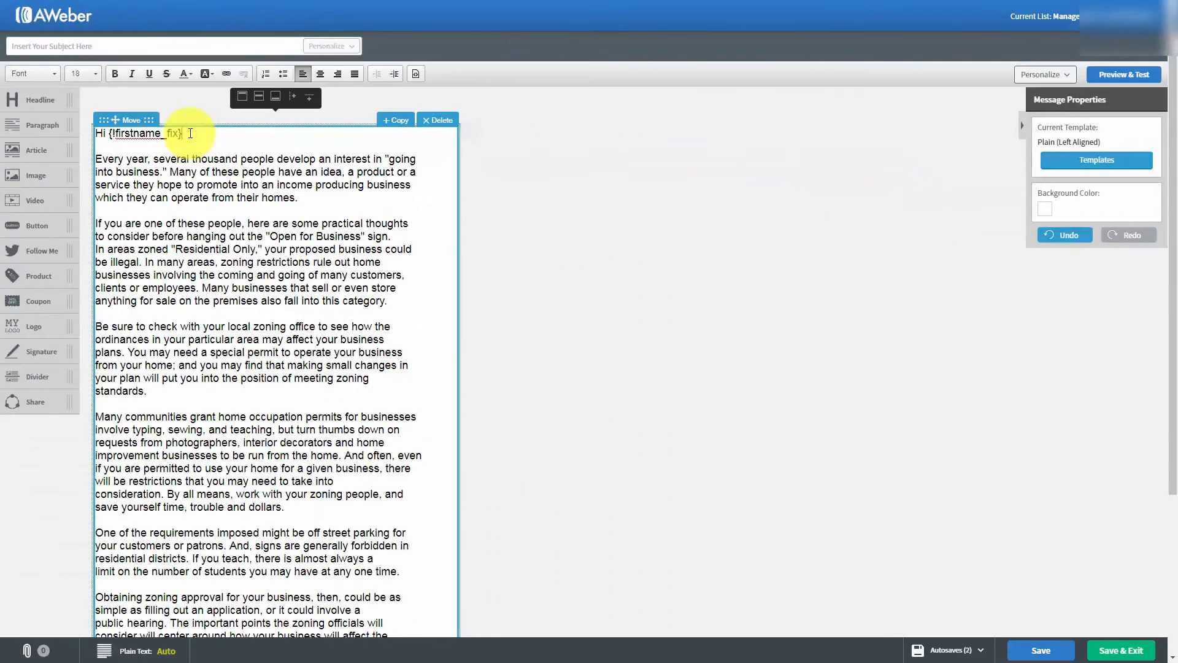
{"action": "key", "text": "Return"}
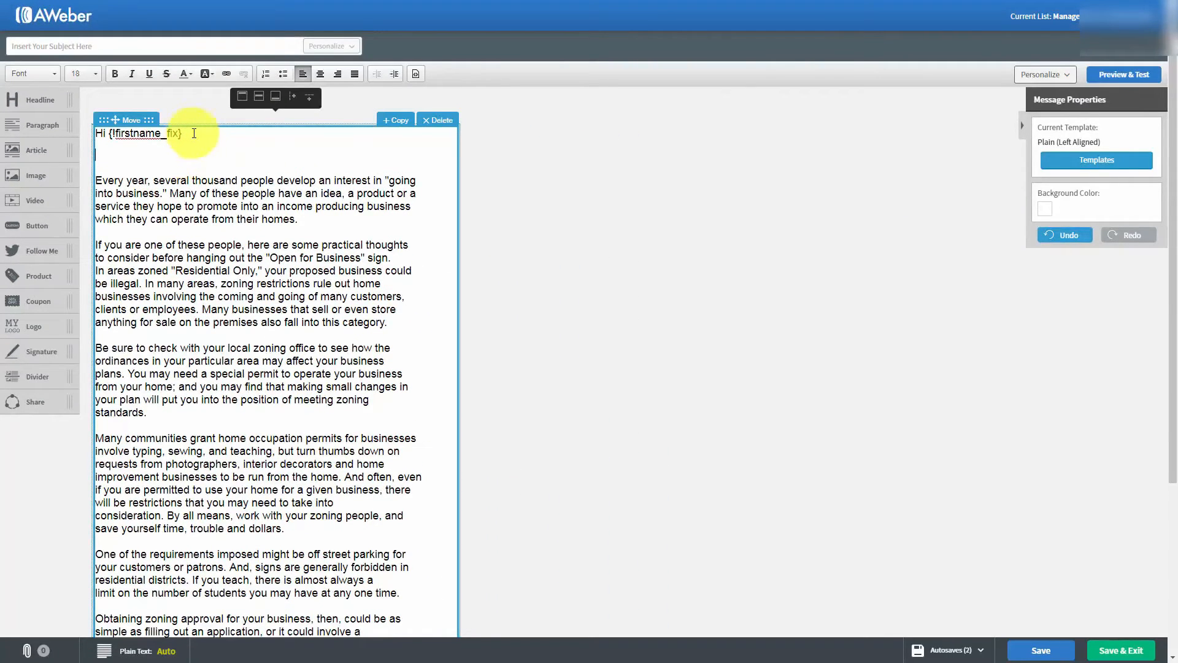
{"action": "left_click", "coordinate": [1072, 77]}
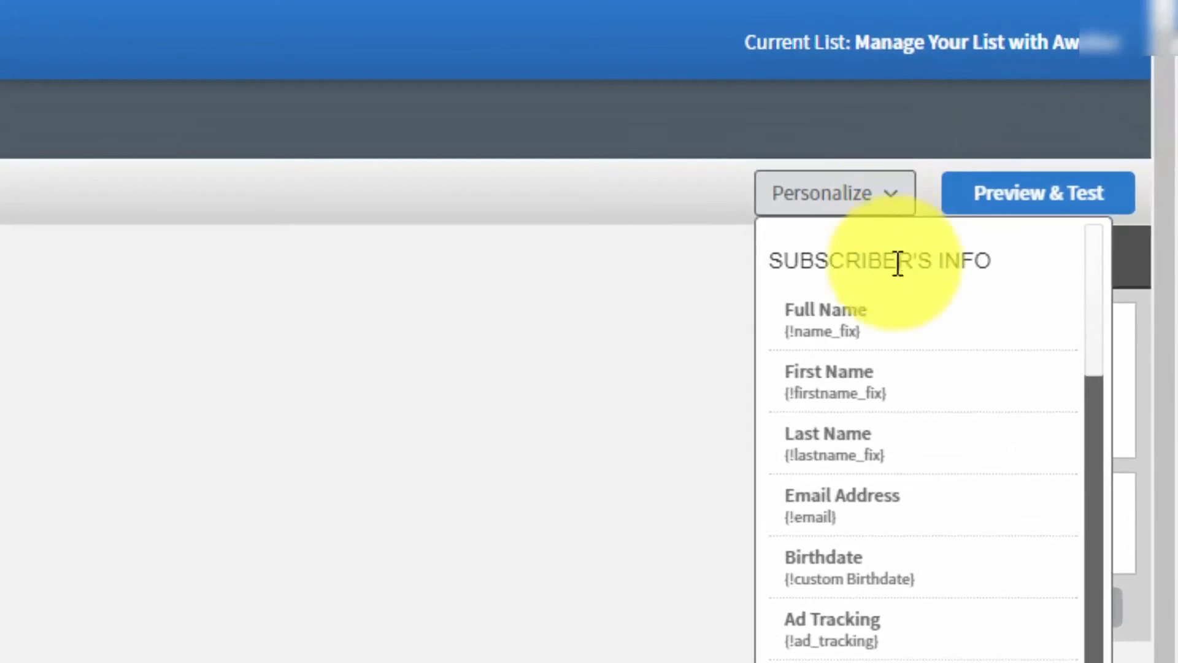
{"action": "scroll", "coordinate": [886, 377], "scroll_direction": "down", "scroll_amount": 1}
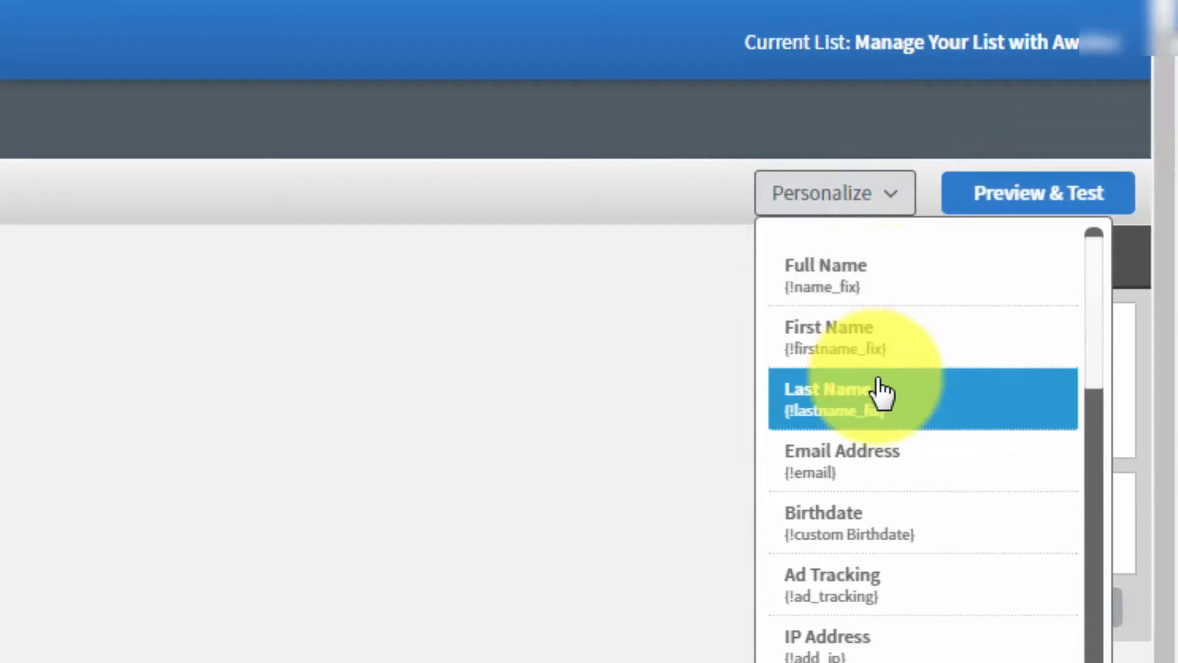
{"action": "left_click", "coordinate": [859, 289]}
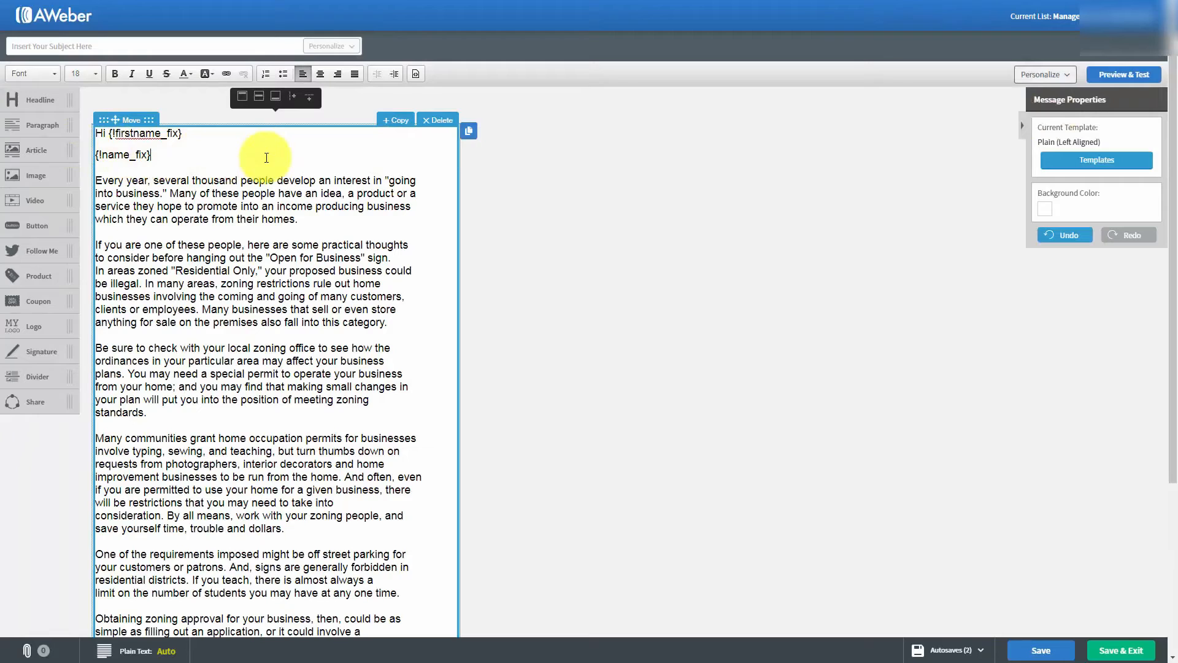
Insert the subscriber's Last Name personalization field {!lastname_fix} on a new line below the full name field
{"action": "key", "text": "Return"}
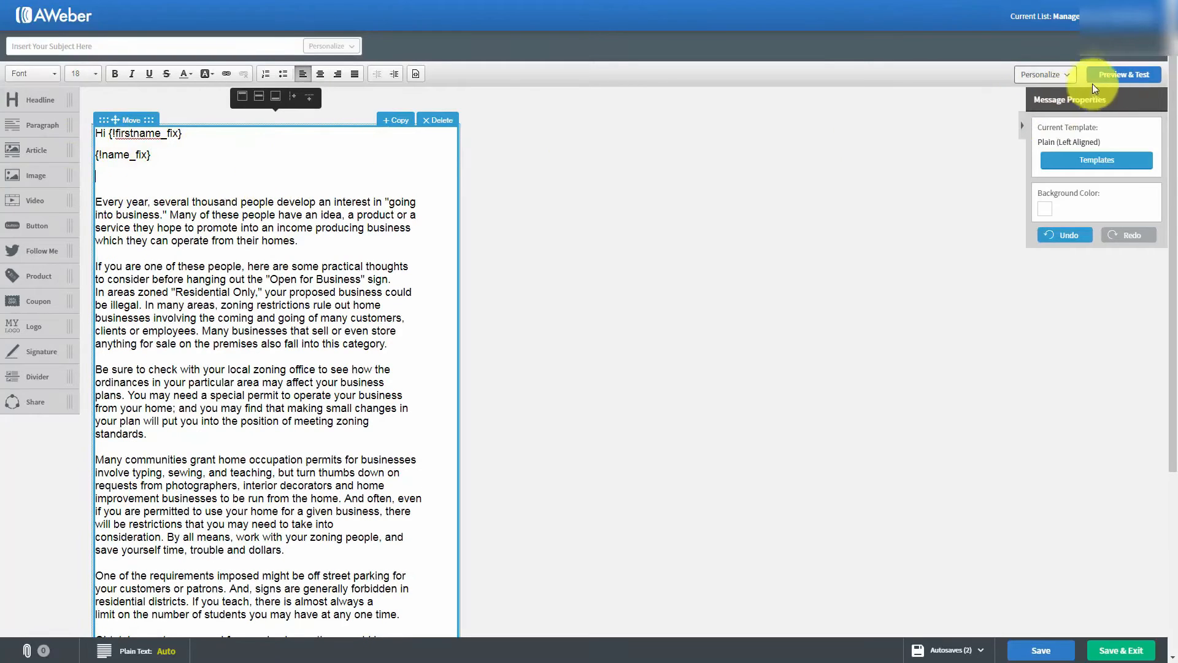
{"action": "left_click", "coordinate": [1066, 75]}
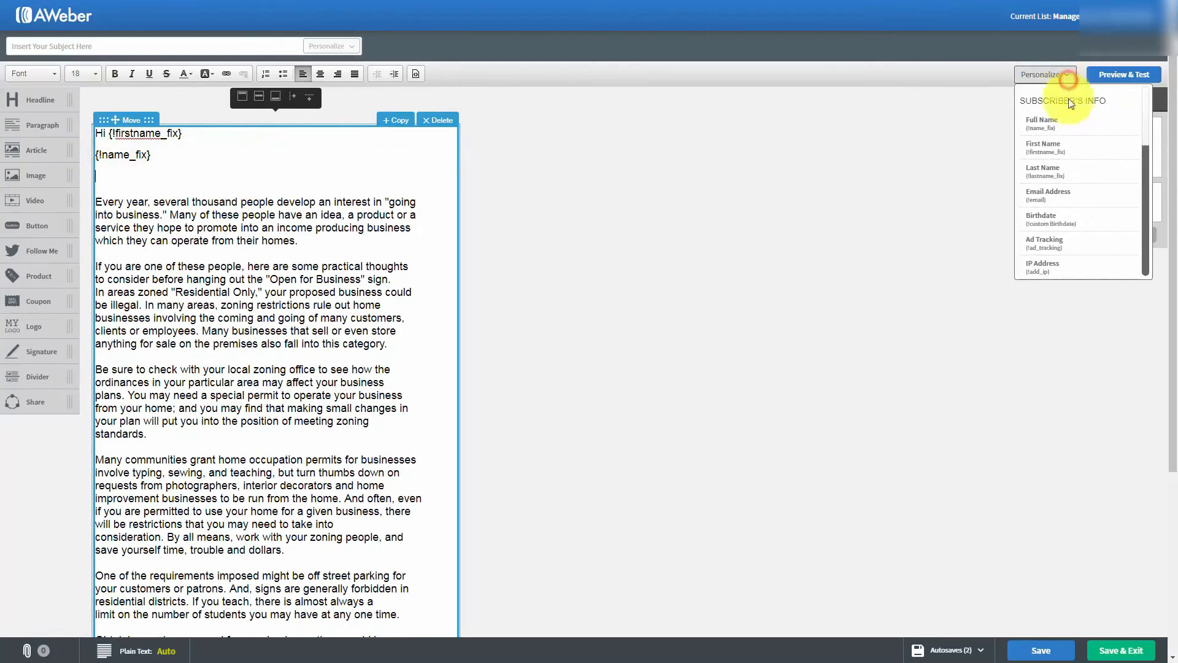
{"action": "left_click", "coordinate": [1074, 168]}
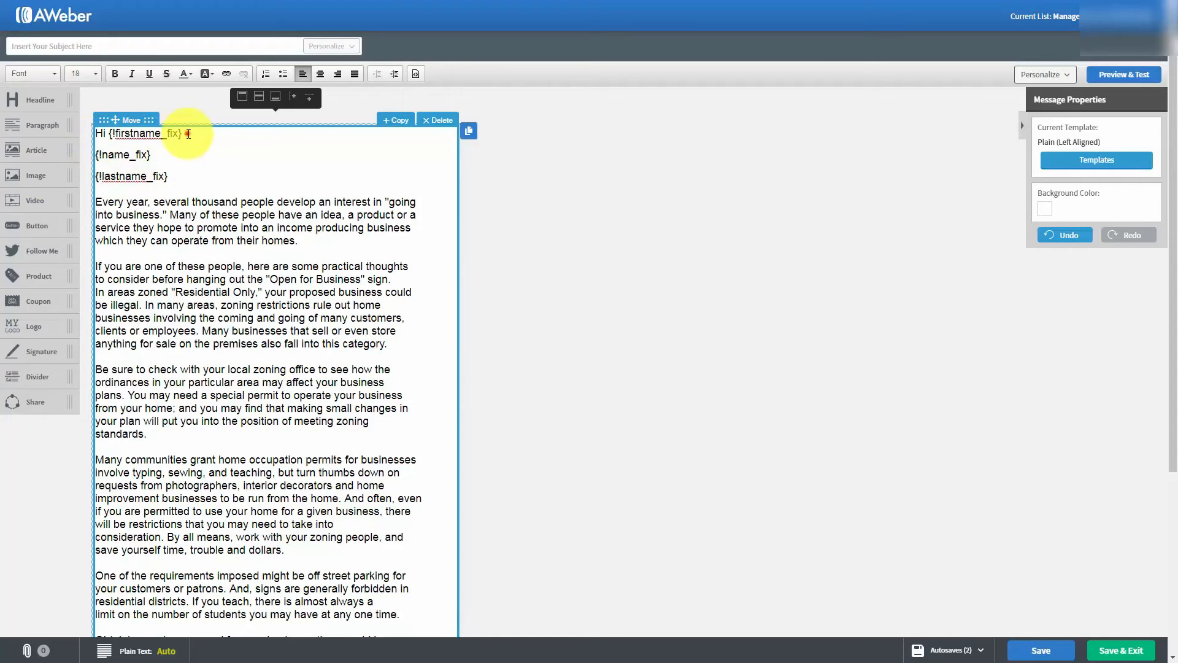
Delete the full name and last name fields below the greeting and restore the blank line before the first paragraph
{"action": "left_click_drag", "start_coordinate": [188, 134], "coordinate": [187, 183]}
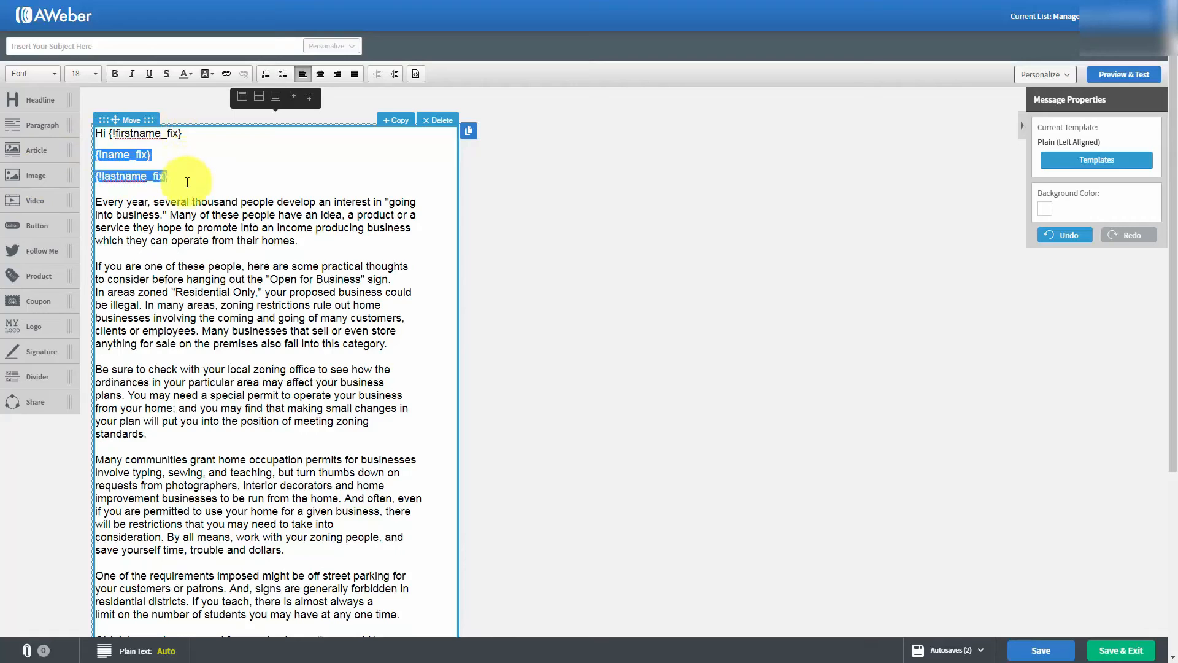
{"action": "key", "text": "Delete"}
{"action": "key", "text": "Delete"}
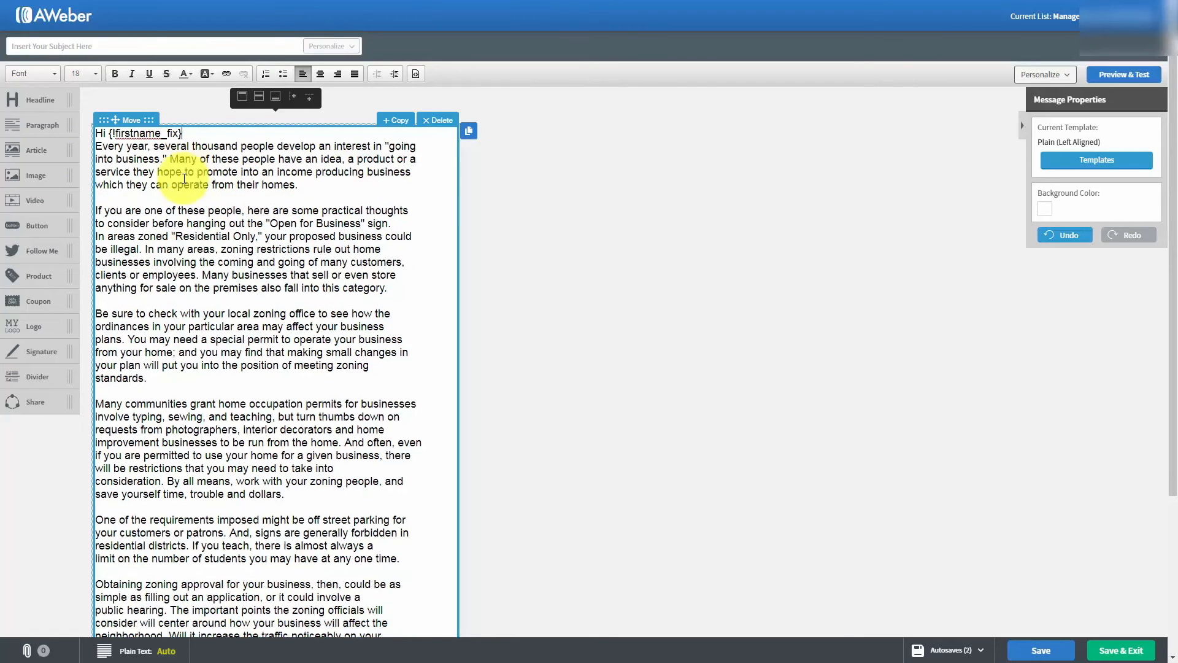
{"action": "key", "text": "Return"}
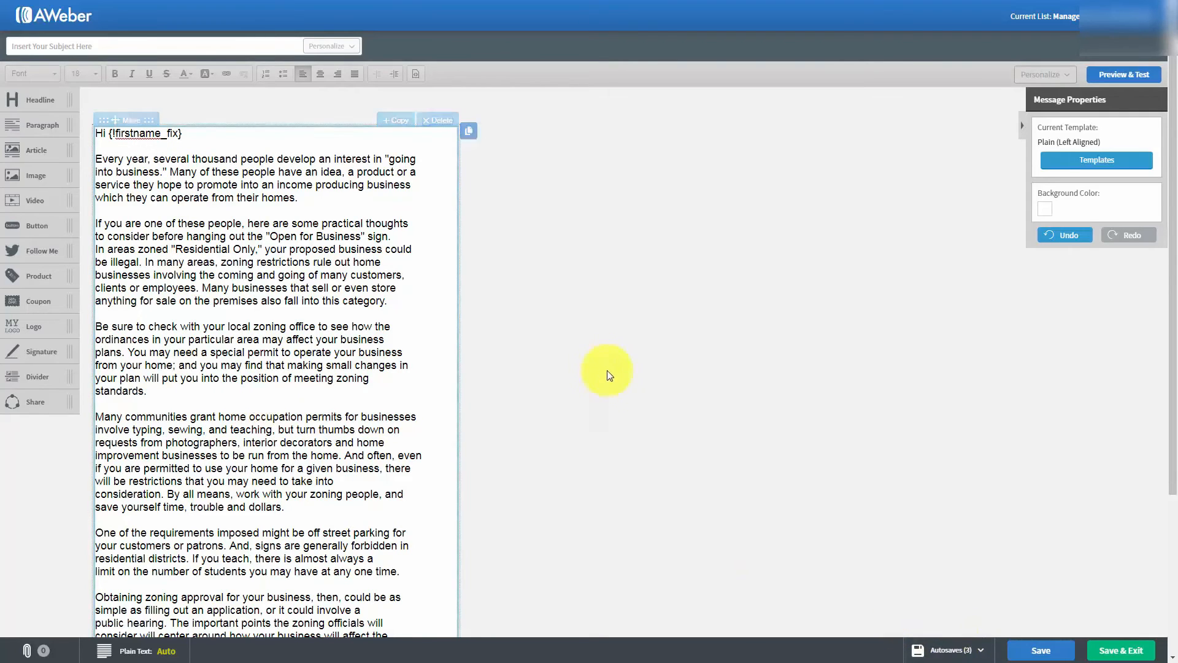
Enter "Tax Advantages For Us" as the message's subject line
{"action": "left_click", "coordinate": [74, 45]}
{"action": "type", "text": "Tax Advantages For Us"}
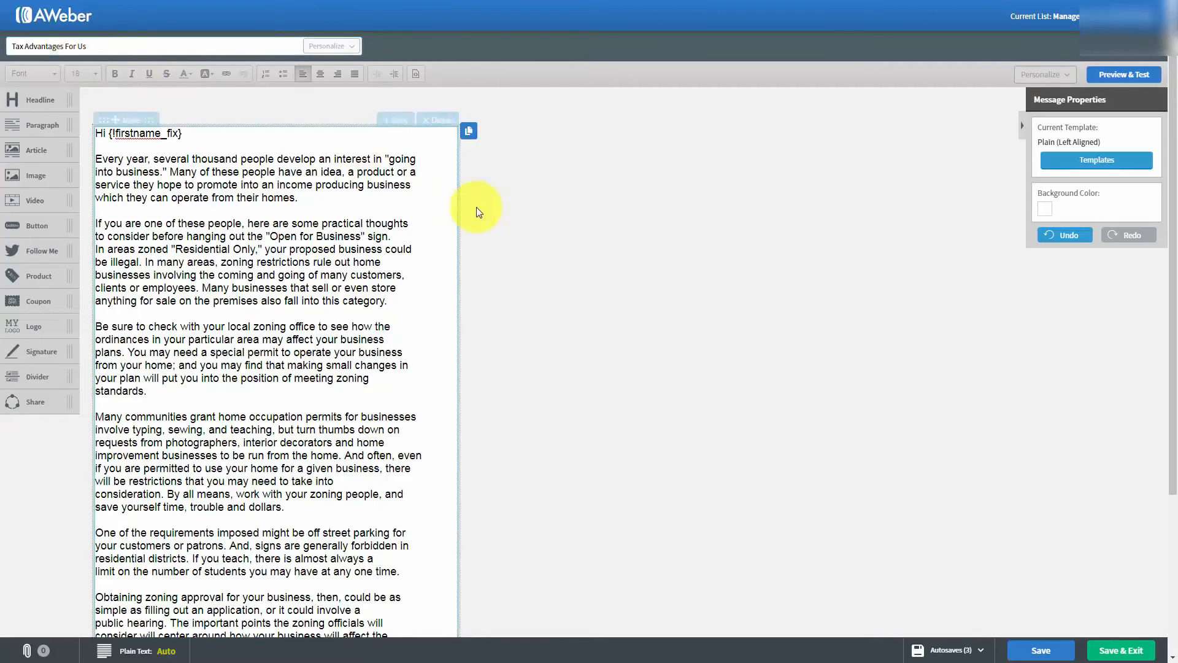
{"action": "scroll", "coordinate": [479, 212], "scroll_direction": "down", "scroll_amount": 1}
{"action": "scroll", "coordinate": [481, 214], "scroll_direction": "down", "scroll_amount": 3}
{"action": "scroll", "coordinate": [481, 218], "scroll_direction": "up", "scroll_amount": 4}
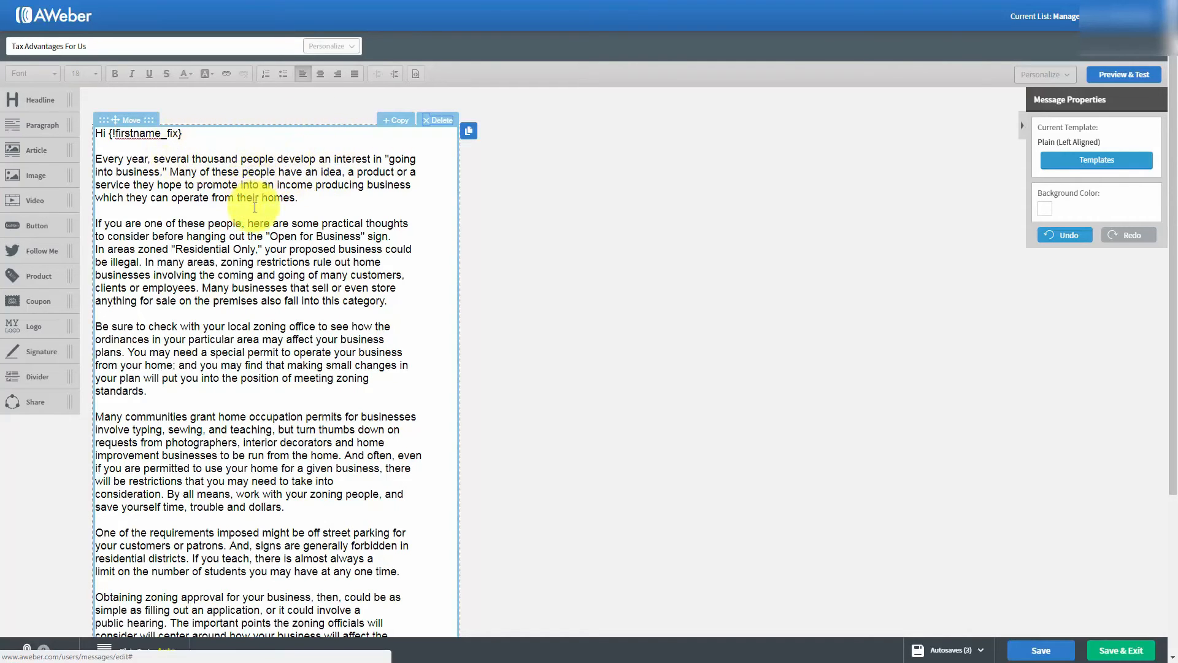
Set the message's background color to the light grey #C3CED5 from the color palette and apply it
{"action": "left_click", "coordinate": [1046, 212]}
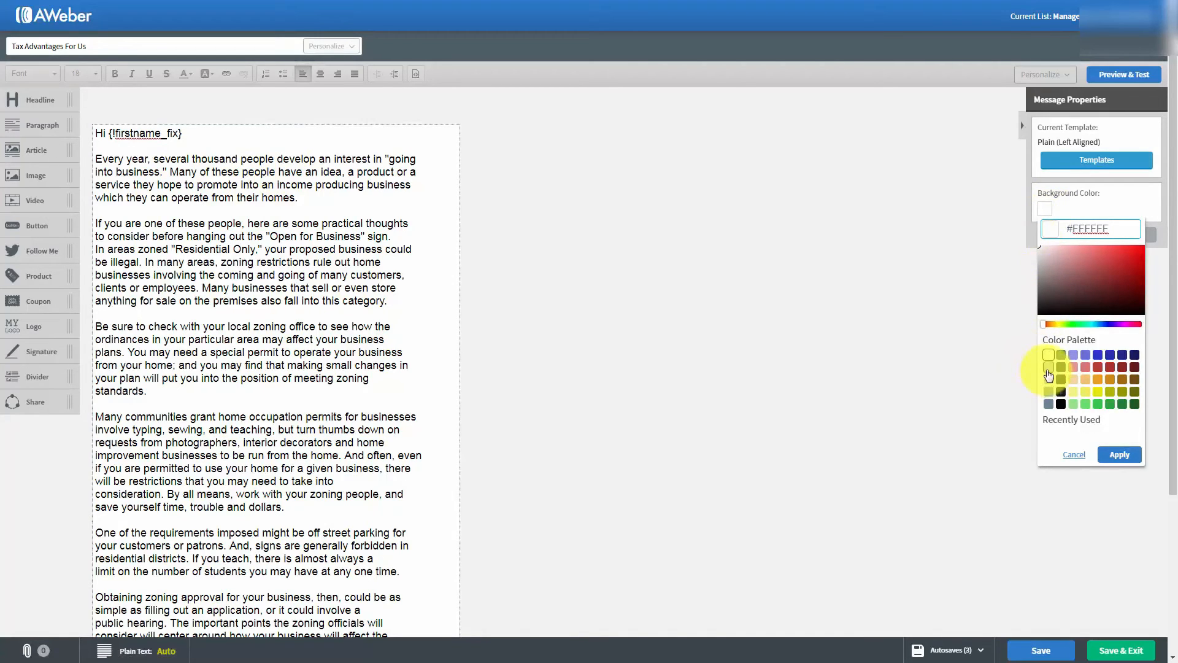
{"action": "left_click", "coordinate": [1048, 368]}
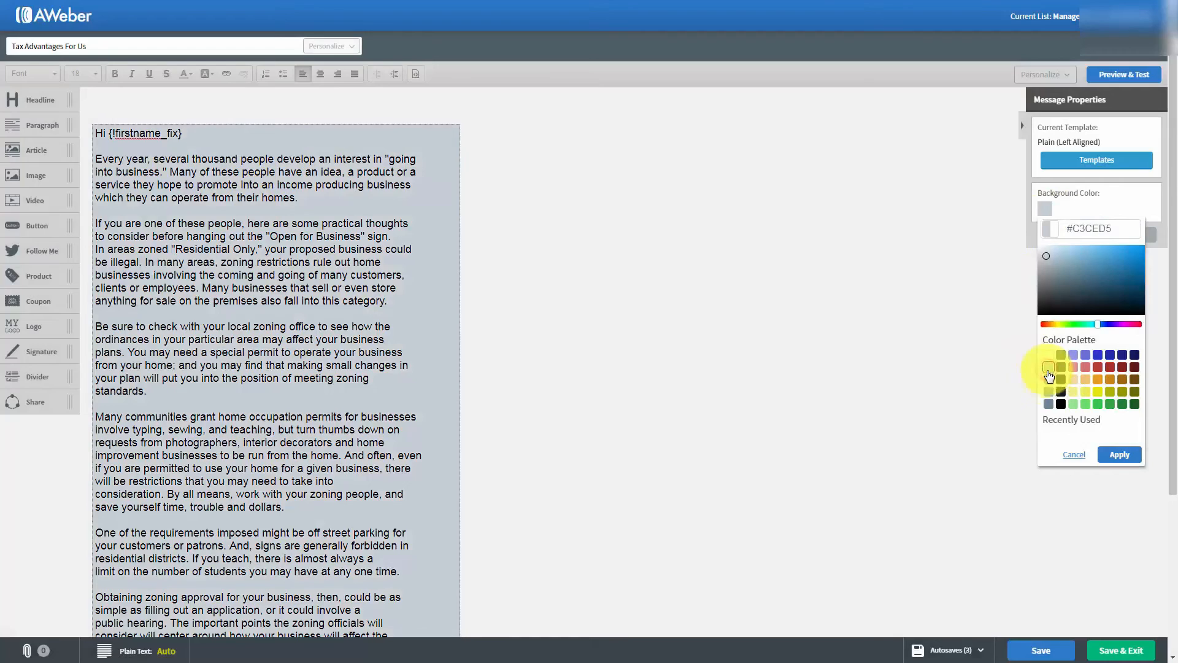
{"action": "left_click", "coordinate": [1118, 454]}
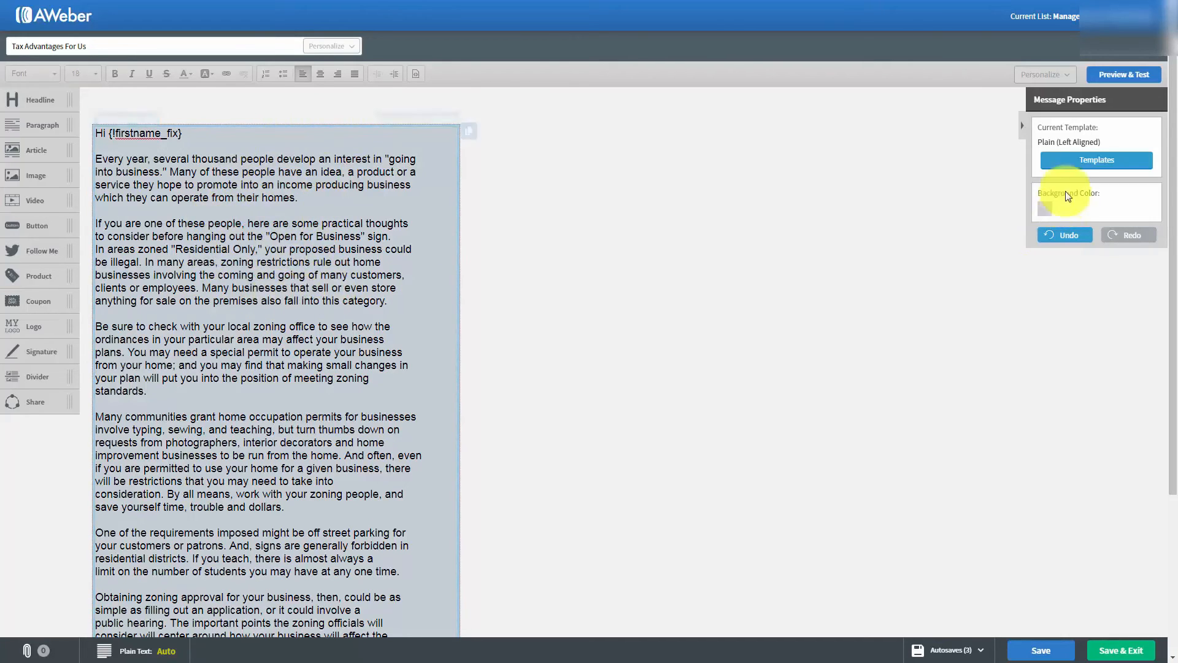
Restore the message's background color to white #FFFFFF and apply it
{"action": "left_click", "coordinate": [1044, 209]}
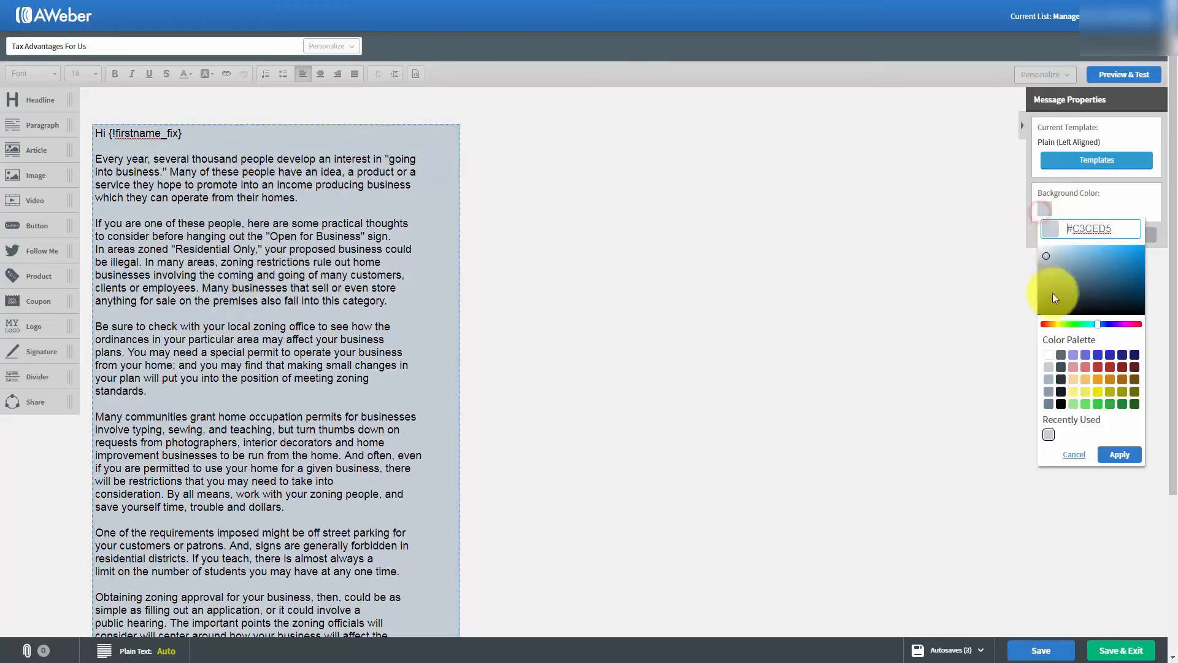
{"action": "left_click", "coordinate": [1048, 355]}
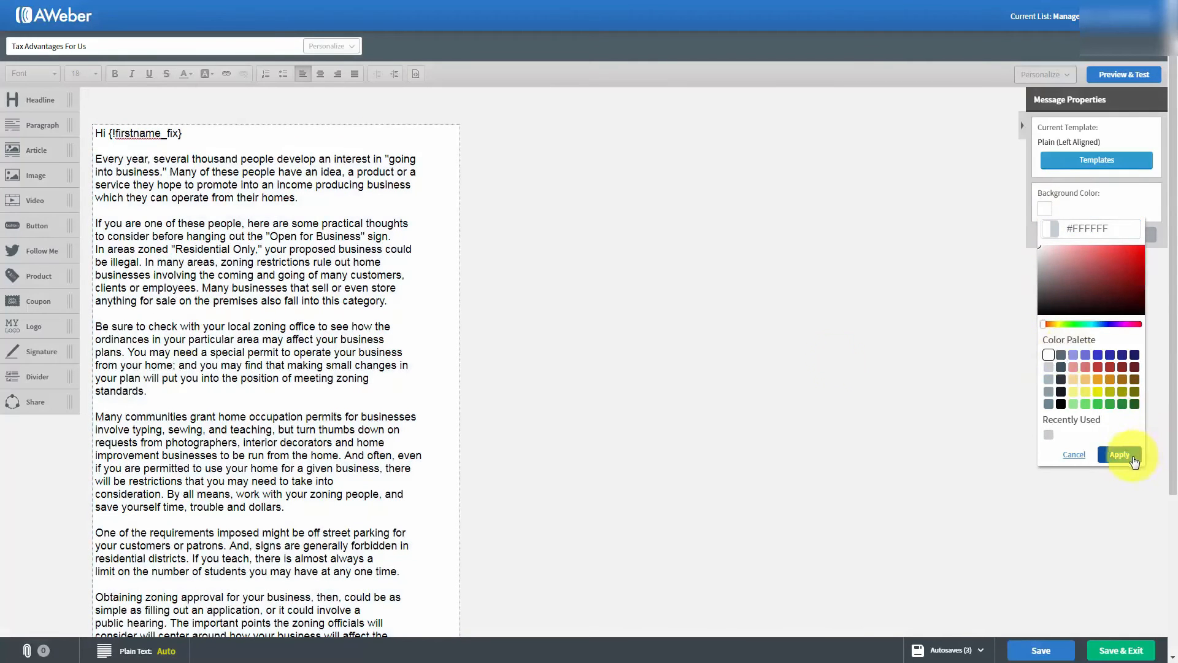
{"action": "left_click", "coordinate": [1127, 455]}
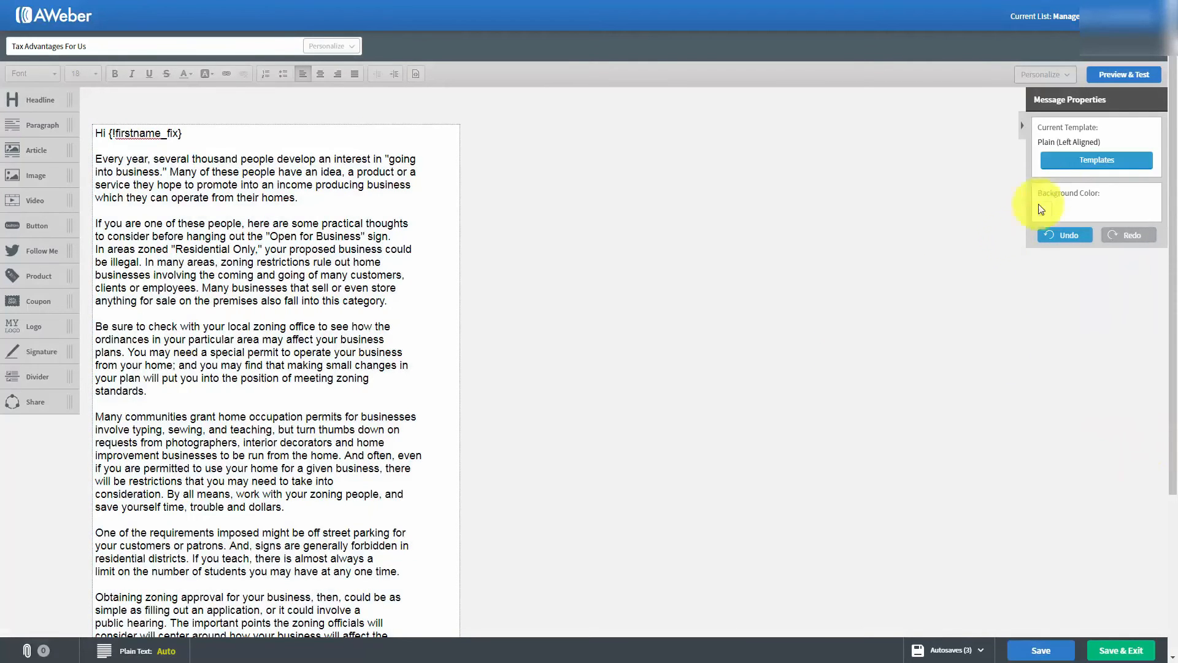
Preview the message, check its layout from the greeting to the unsubscribe footer, and return to the editor
{"action": "left_click", "coordinate": [1110, 75]}
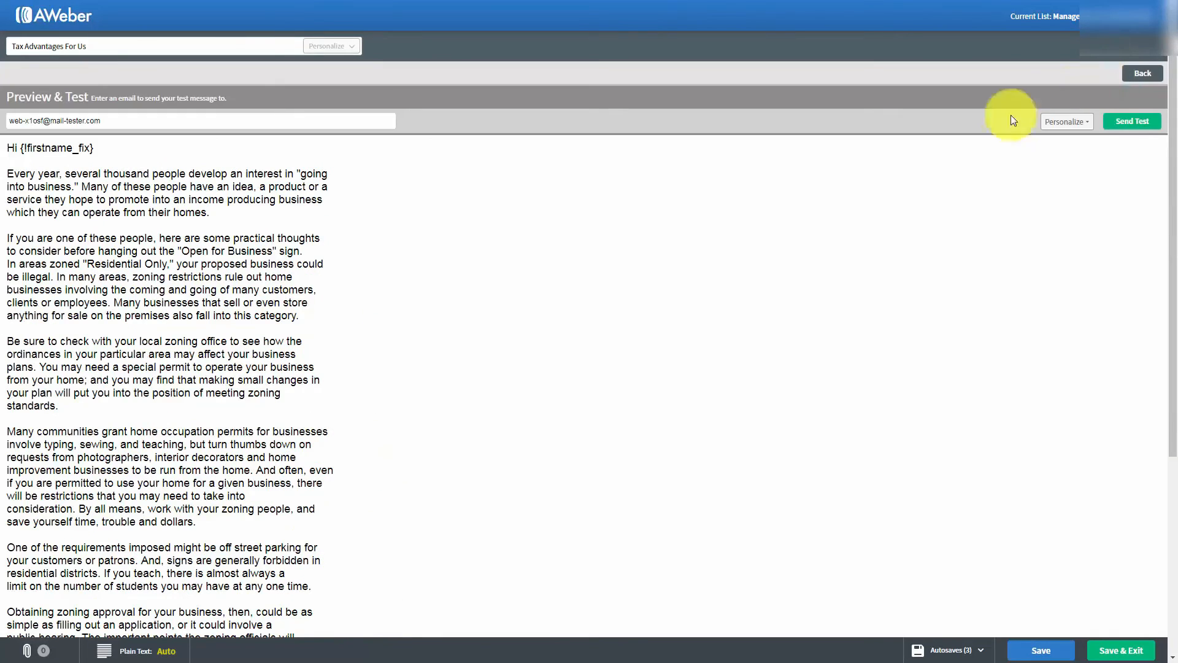
{"action": "scroll", "coordinate": [473, 244], "scroll_direction": "down", "scroll_amount": 5}
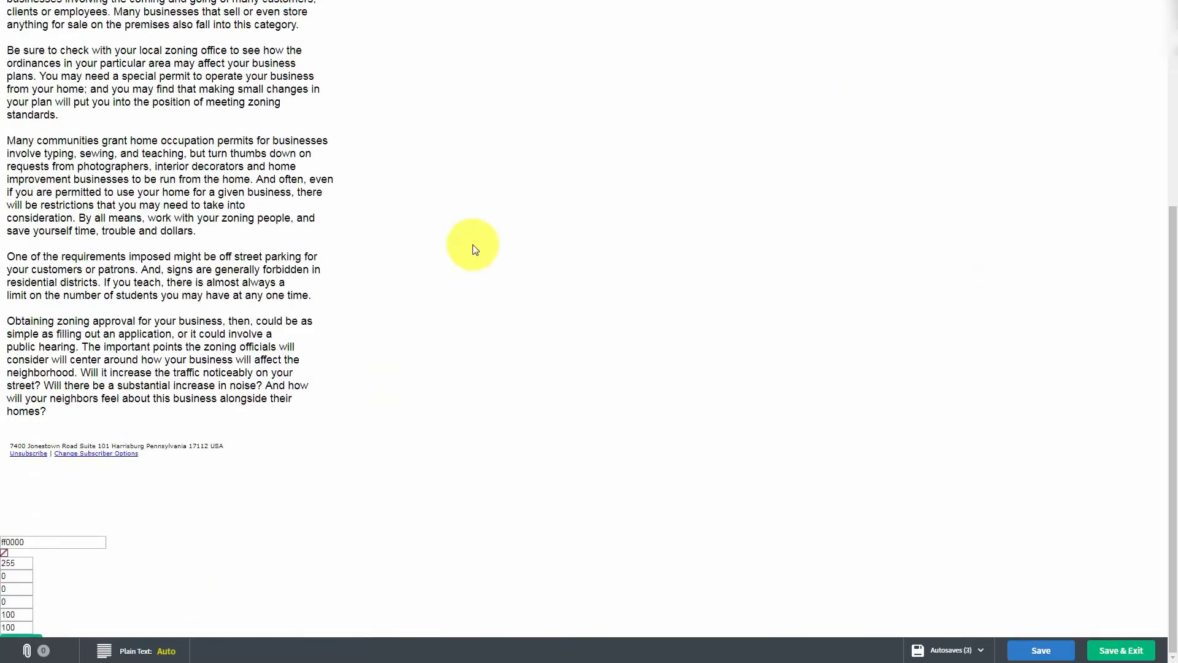
{"action": "scroll", "coordinate": [472, 245], "scroll_direction": "up", "scroll_amount": 5}
{"action": "scroll", "coordinate": [473, 245], "scroll_direction": "down", "scroll_amount": 4}
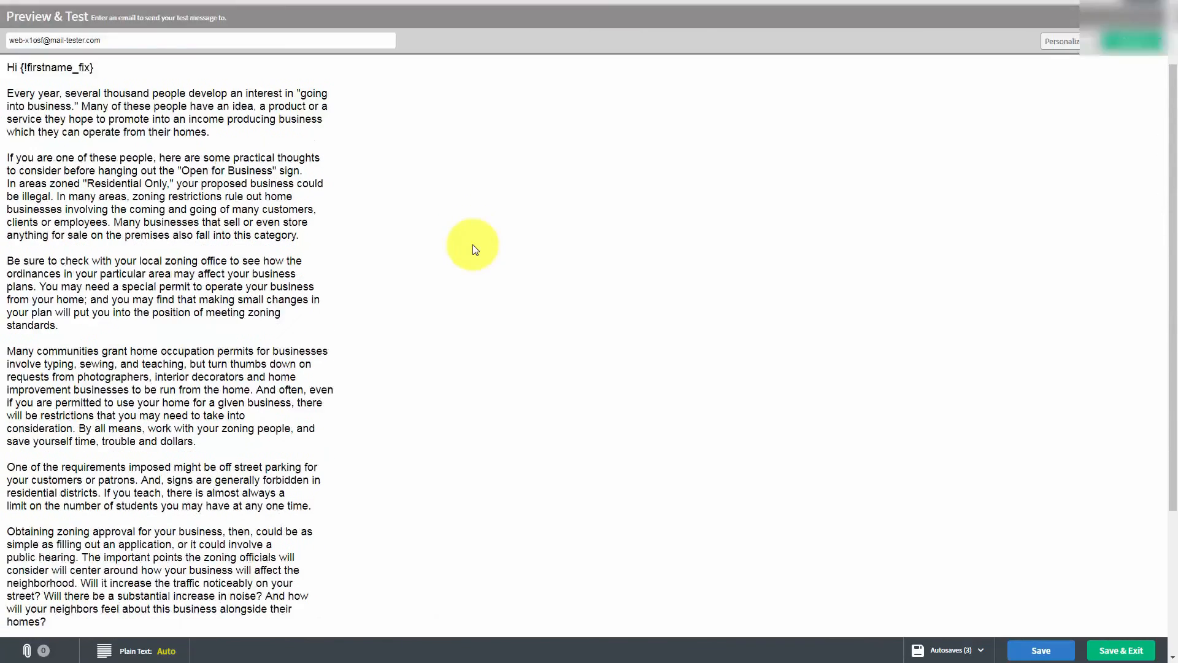
{"action": "scroll", "coordinate": [473, 244], "scroll_direction": "up", "scroll_amount": 3}
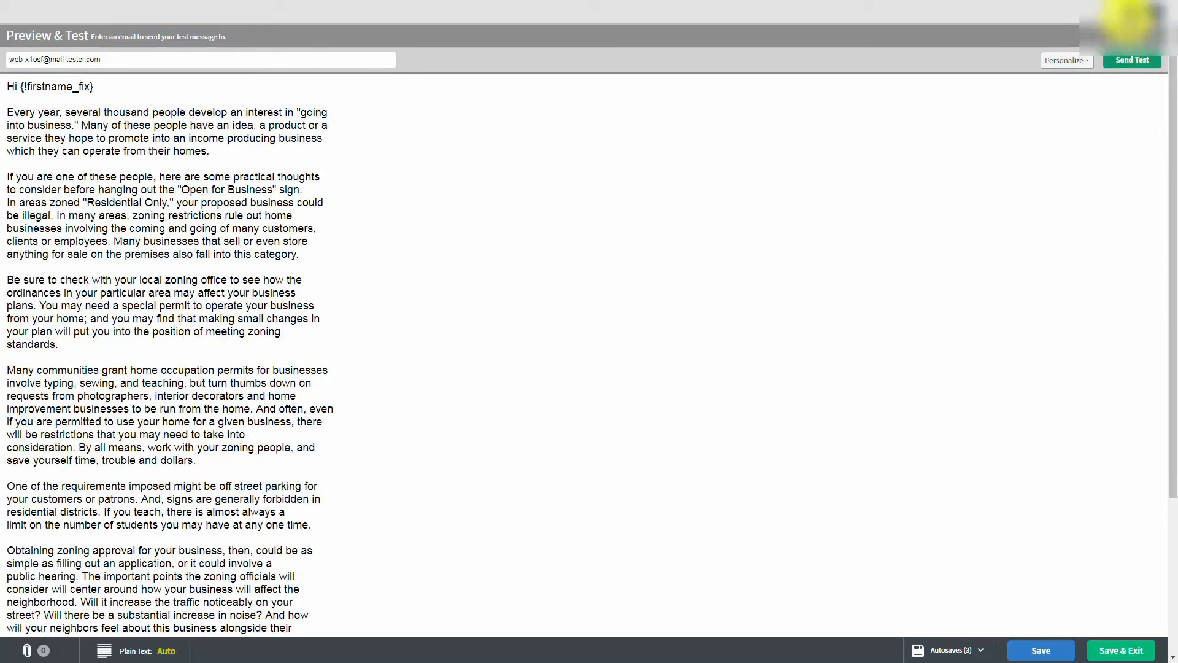
{"action": "left_click", "coordinate": [1131, 12]}
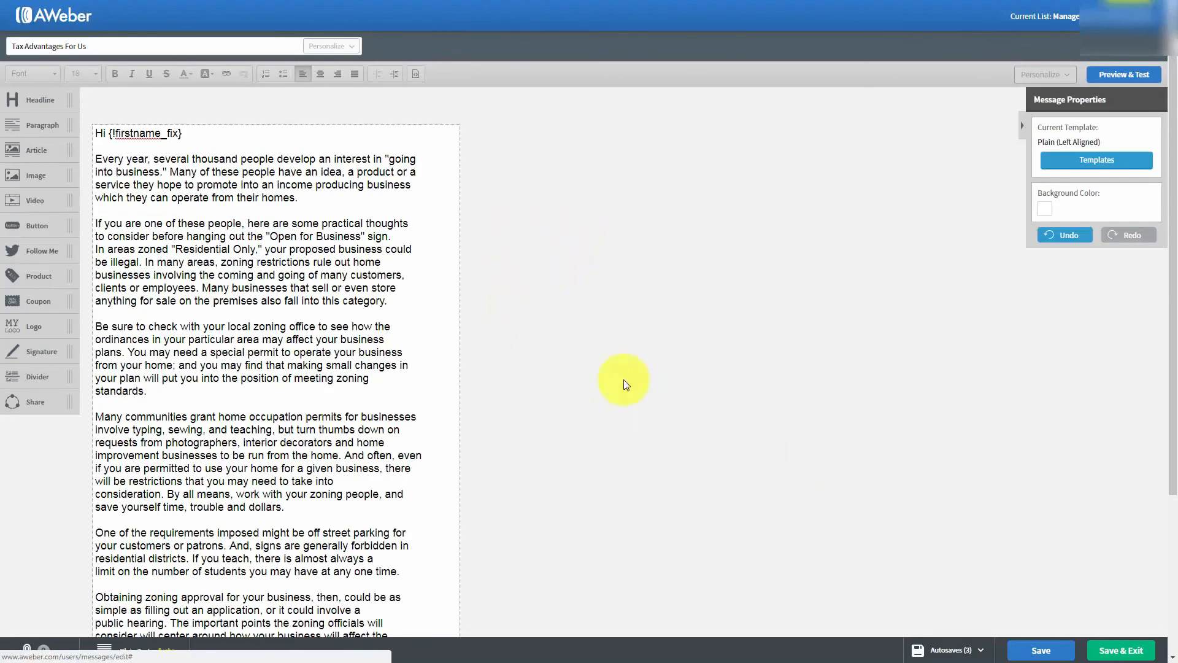
Save the newsletter message without leaving the editor
{"action": "left_click", "coordinate": [1031, 650]}
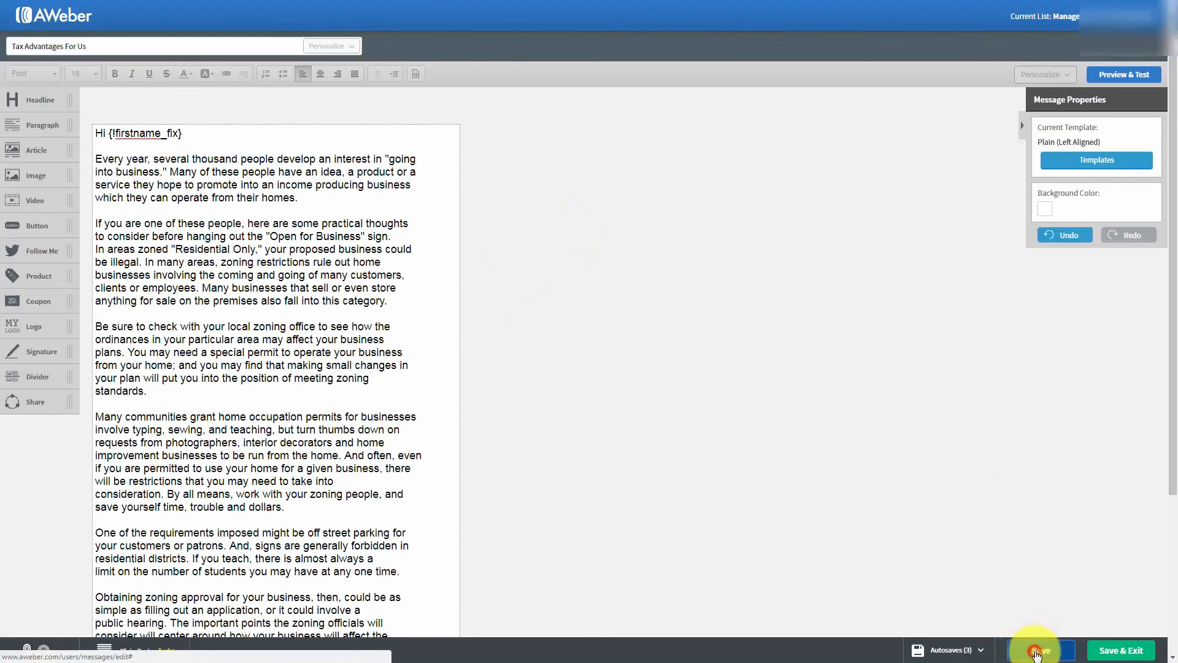